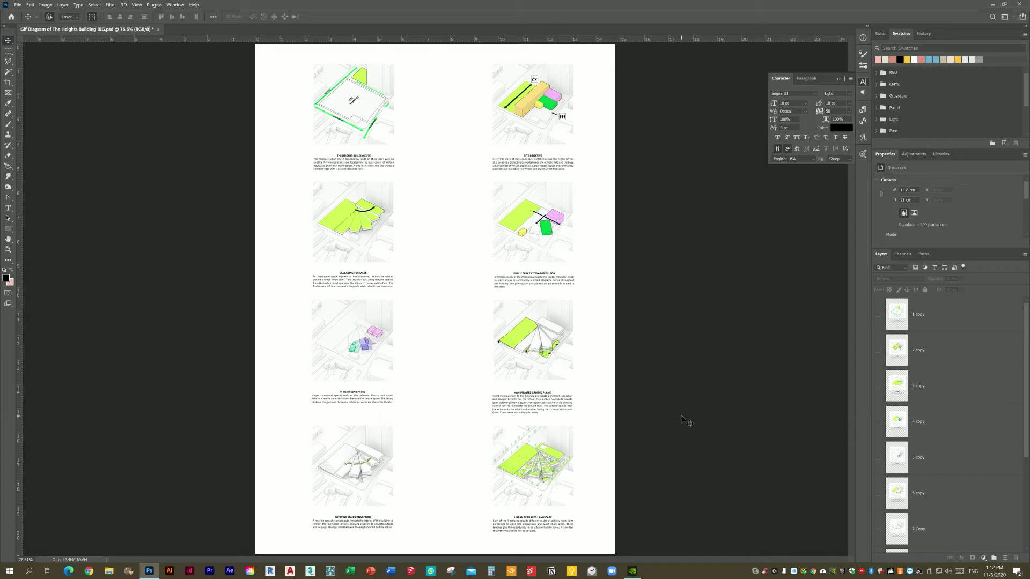
# Duplicate layer group 1 and merge the copied group into a single layer.
pyautogui.scroll(-5, 922, 392)
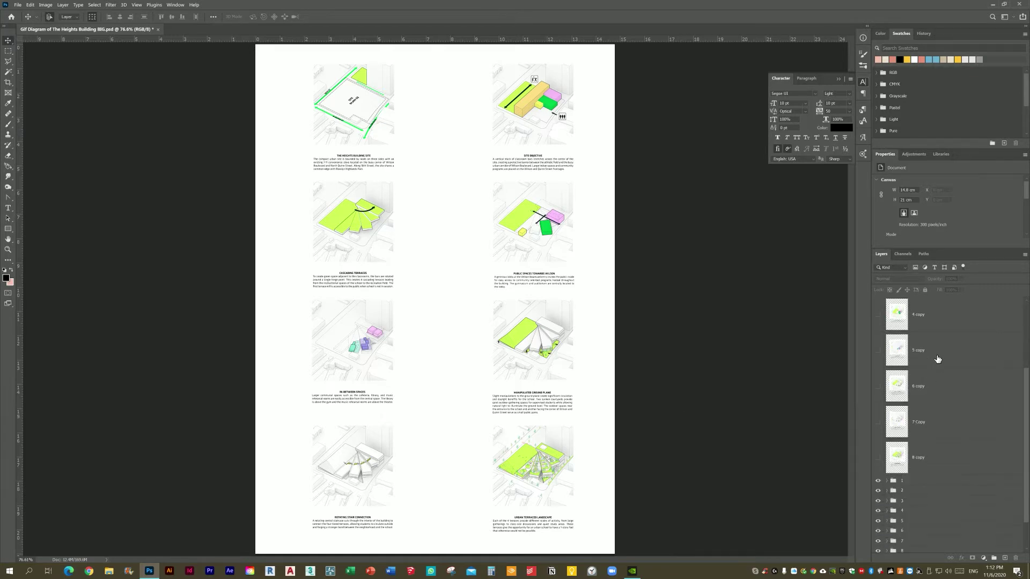
pyautogui.click(943, 442)
pyautogui.click(944, 443)
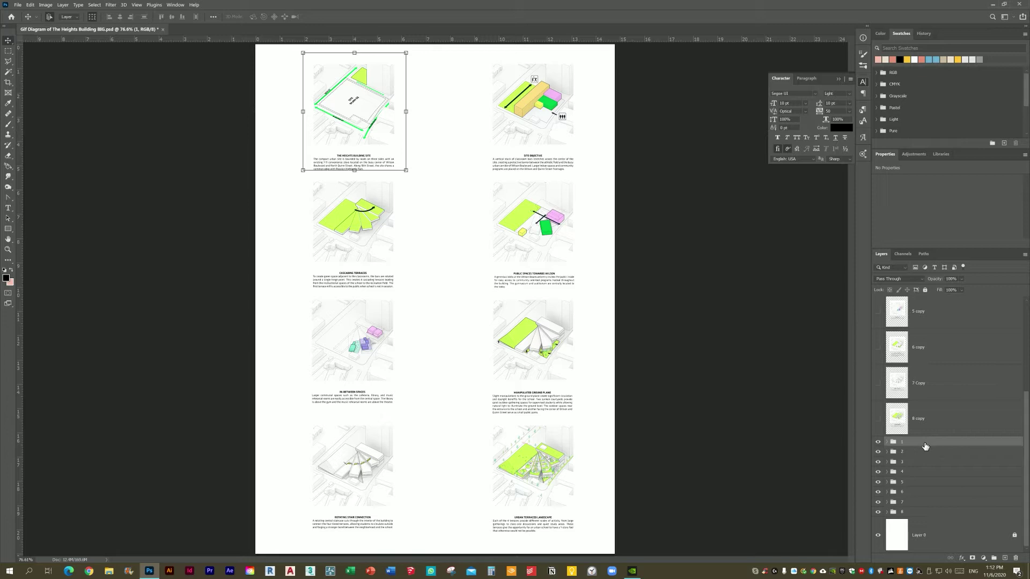
pyautogui.hotkey('ctrl', 'j')
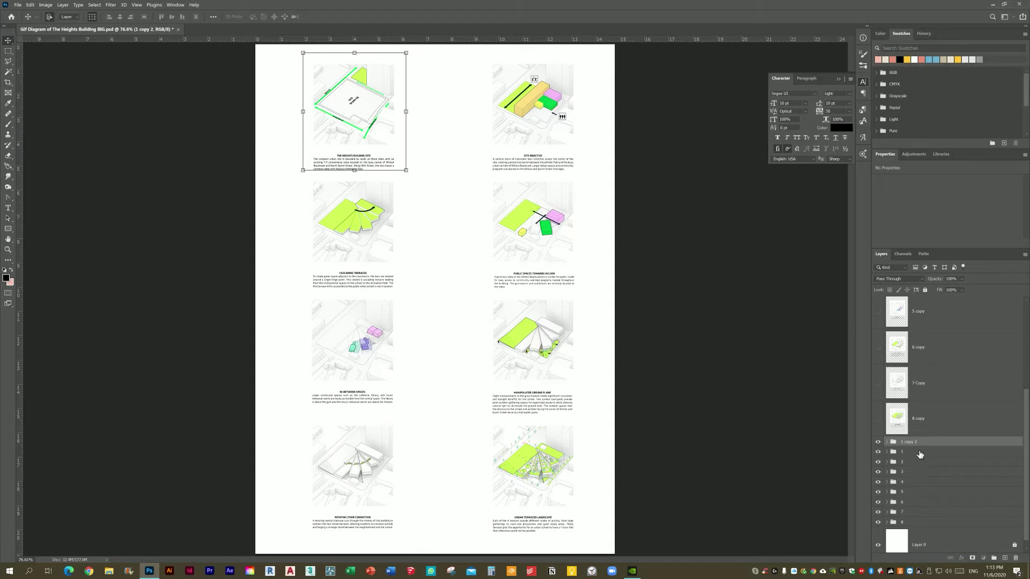
pyautogui.click(917, 453)
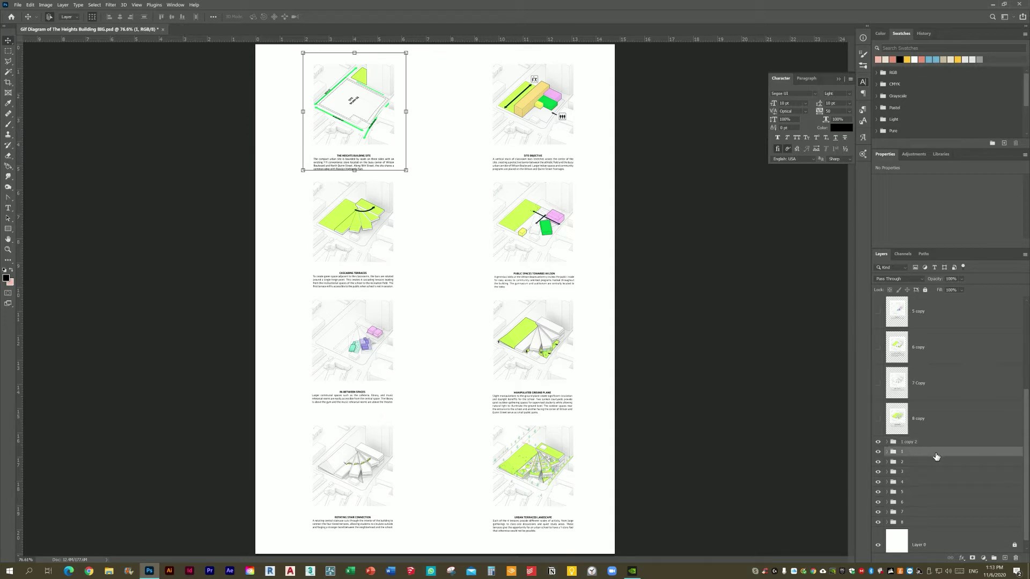
pyautogui.rightClick(935, 456)
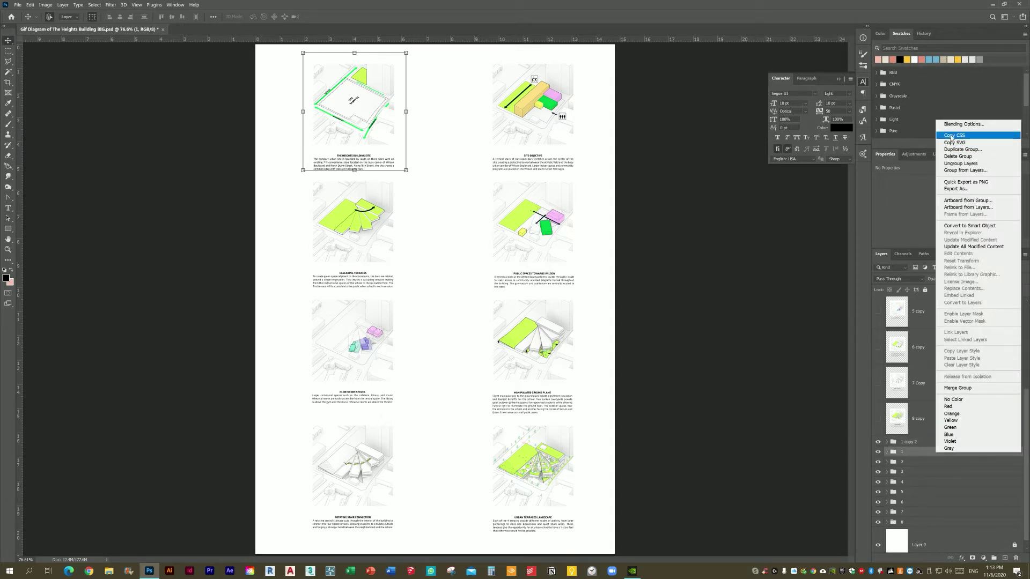
pyautogui.click(963, 149)
pyautogui.press('Return')
pyautogui.click(917, 442)
pyautogui.rightClick(917, 441)
pyautogui.click(938, 377)
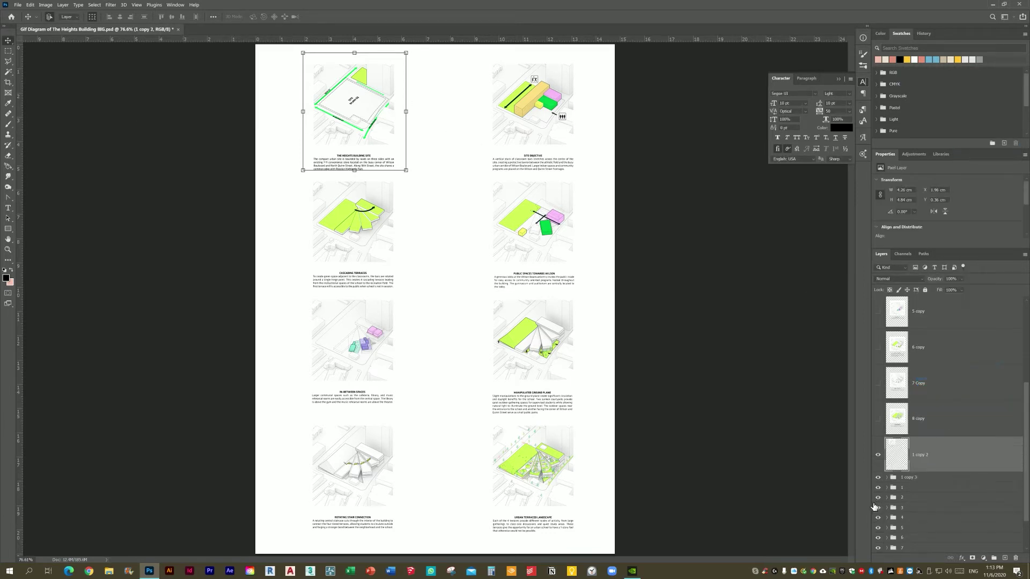
# Delete the merged copy and the remaining duplicate of group 1, leaving no layer selected.
pyautogui.keyDown('shift'); pyautogui.click(923, 479); pyautogui.keyUp('shift')
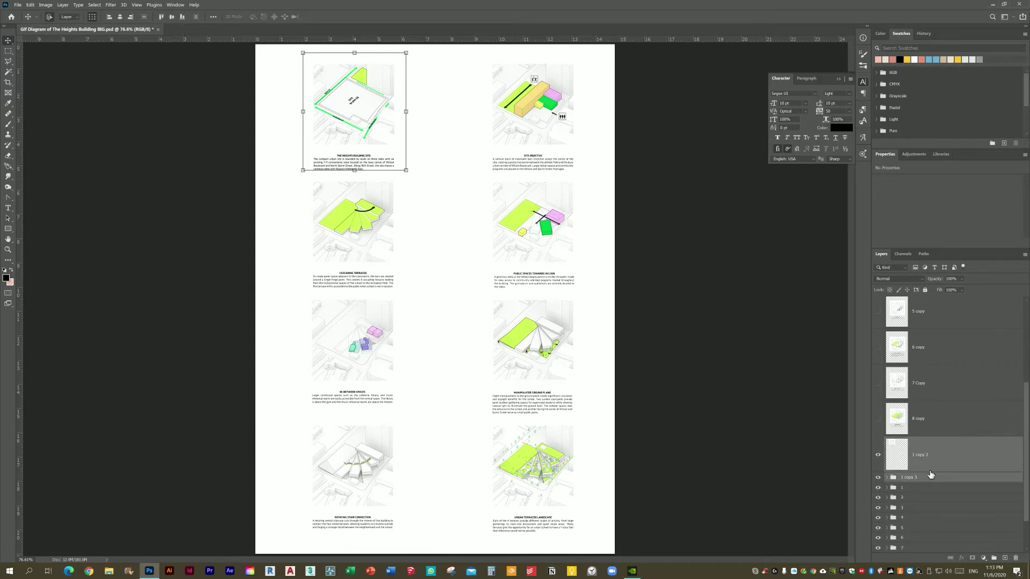
pyautogui.press('Delete')
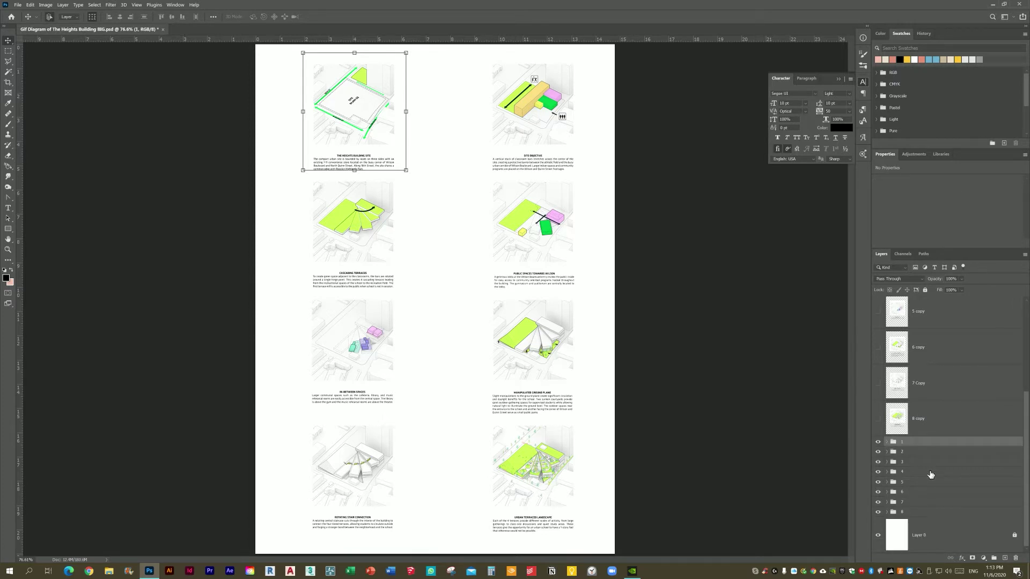
pyautogui.click(705, 373)
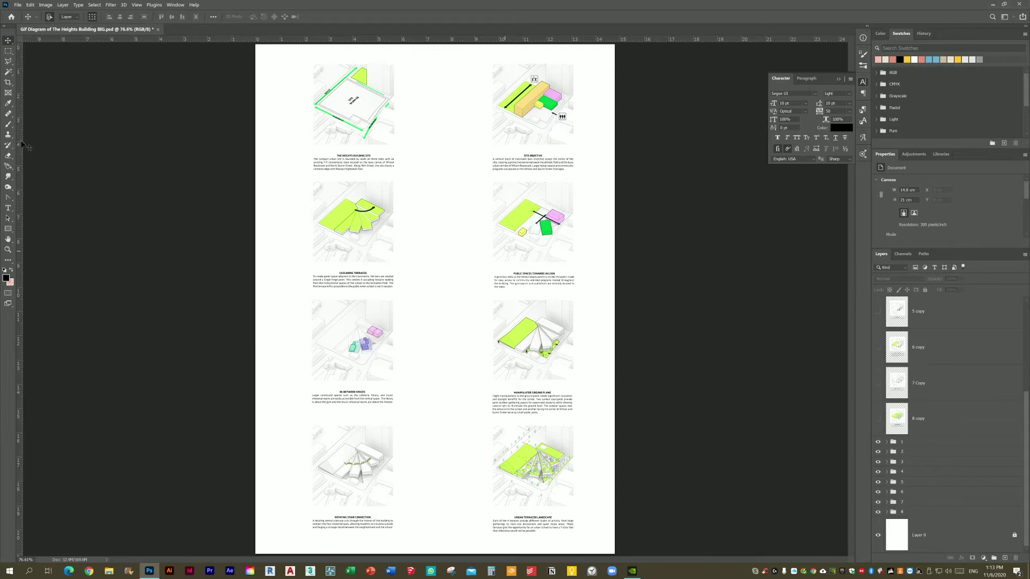
# Create a new A5 document of 148 x 210 mm at 300 pixels/inch with a white background.
pyautogui.click(17, 5)
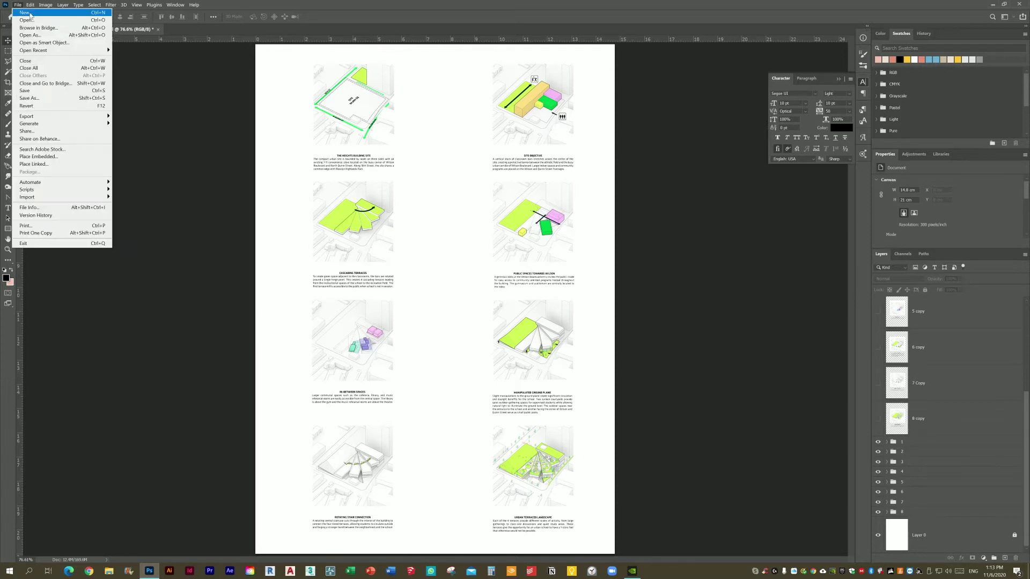
pyautogui.click(27, 12)
pyautogui.click(332, 179)
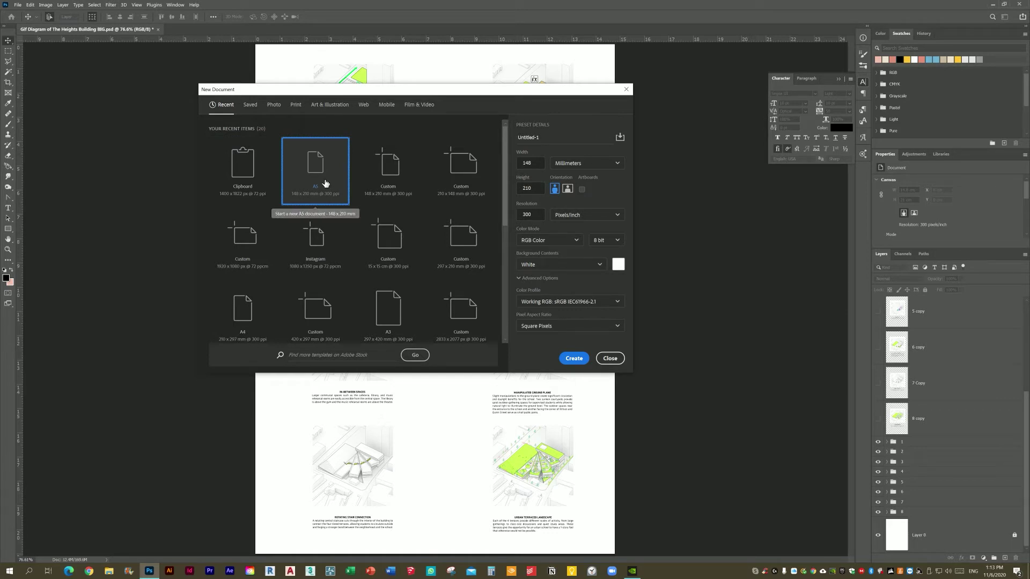
pyautogui.click(582, 360)
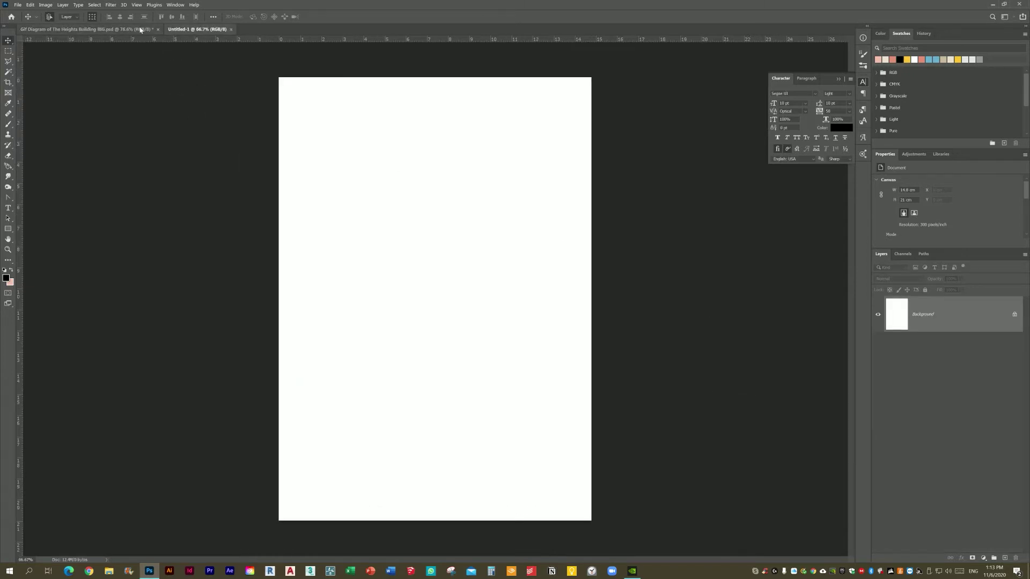
# Copy layers 1 copy through 8 copy from the diagram file into the new document and position them together near the page centre.
pyautogui.click(86, 29)
pyautogui.click(930, 316)
pyautogui.scroll(-3, 931, 317)
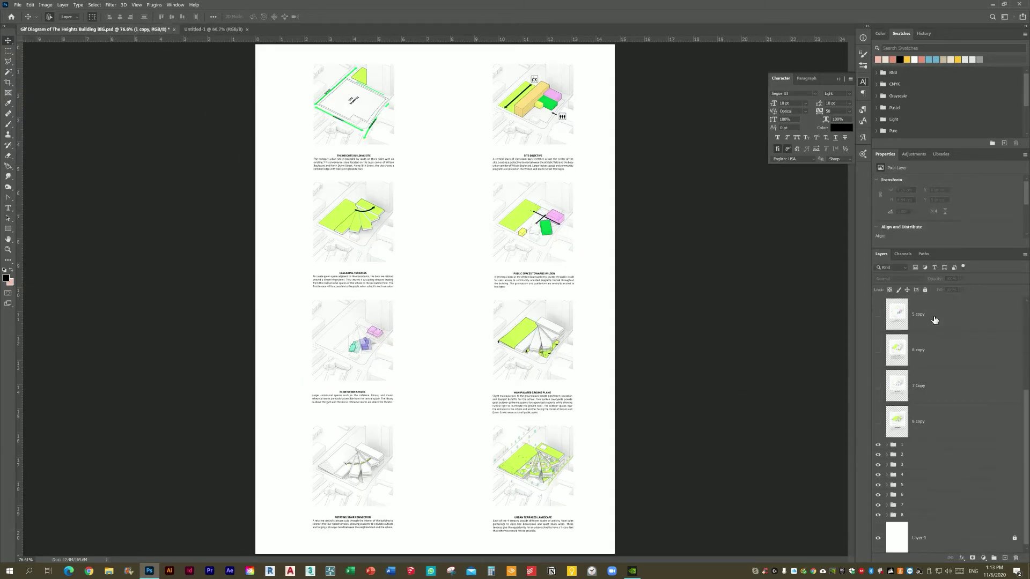
pyautogui.click(933, 418)
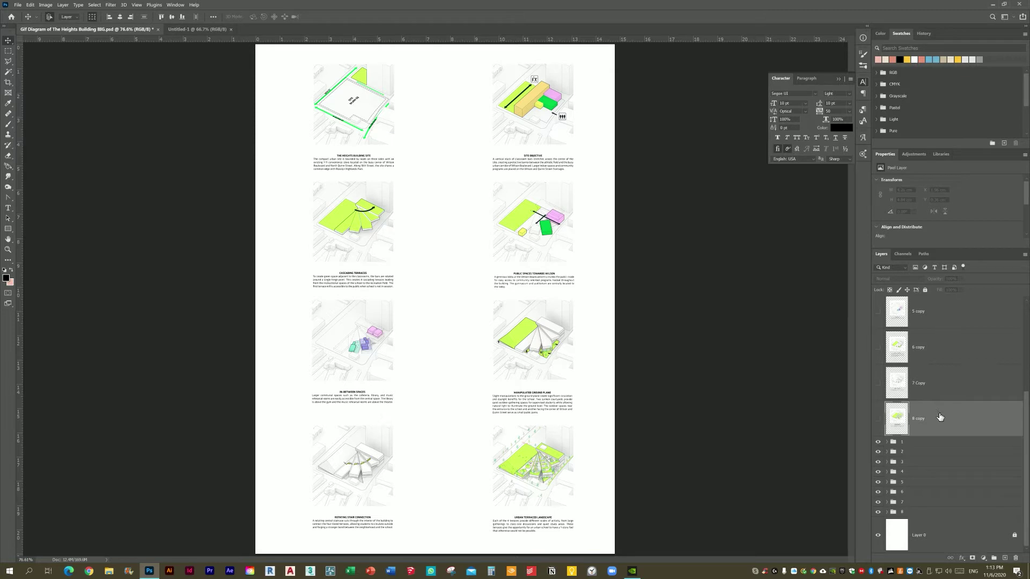
pyautogui.scroll(3, 936, 423)
pyautogui.keyDown('shift'); pyautogui.click(932, 311); pyautogui.keyUp('shift')
pyautogui.scroll(-3, 928, 340)
pyautogui.moveTo(948, 349); pyautogui.dragTo(465, 285)
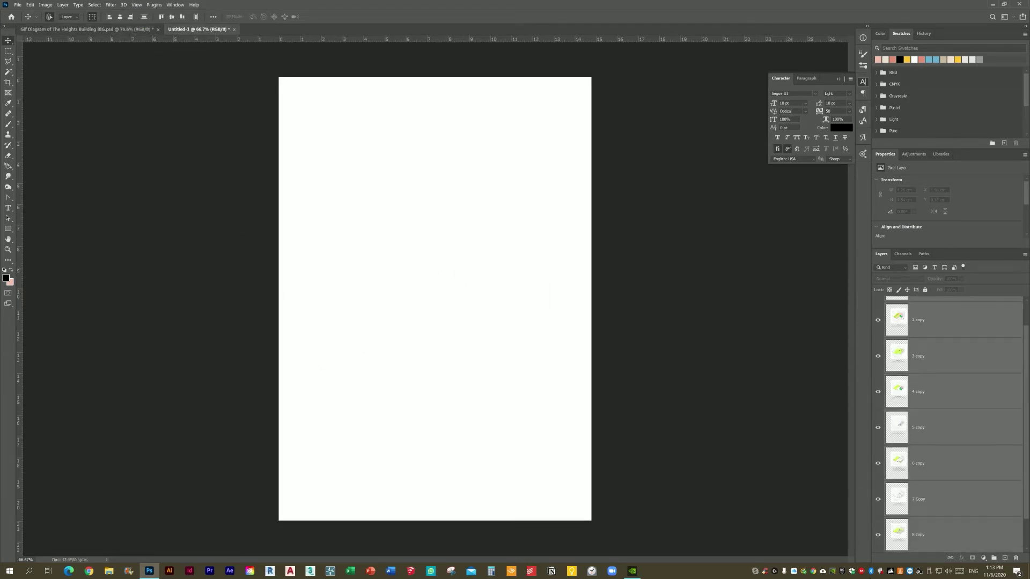
pyautogui.moveTo(510, 252); pyautogui.dragTo(489, 262)
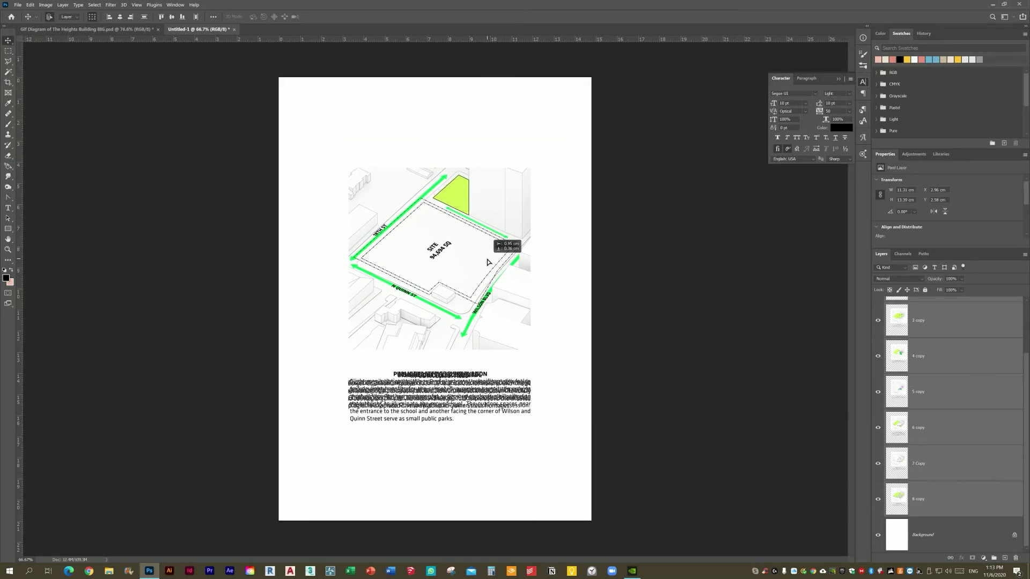
pyautogui.click(531, 485)
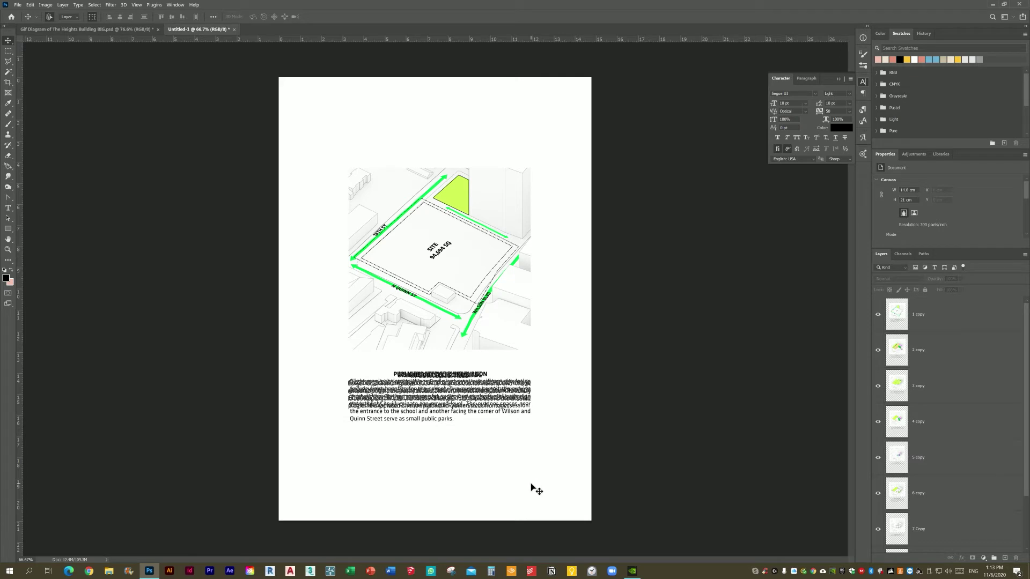
# Crop the canvas closely around the diagram and its text, to about 9.75 x 13.22 cm.
pyautogui.press('c')
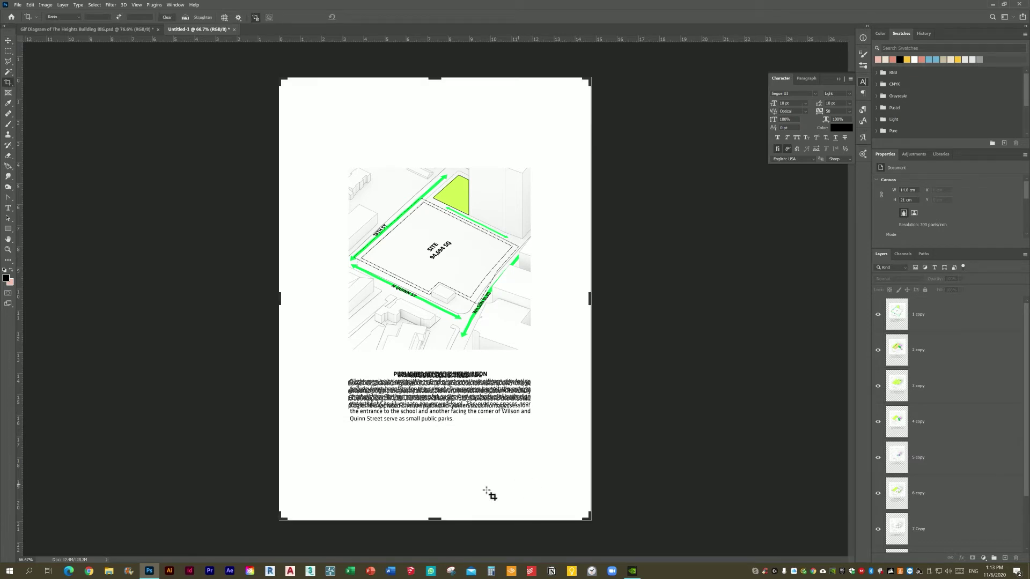
pyautogui.moveTo(283, 521); pyautogui.dragTo(329, 443)
pyautogui.moveTo(434, 442); pyautogui.dragTo(438, 438)
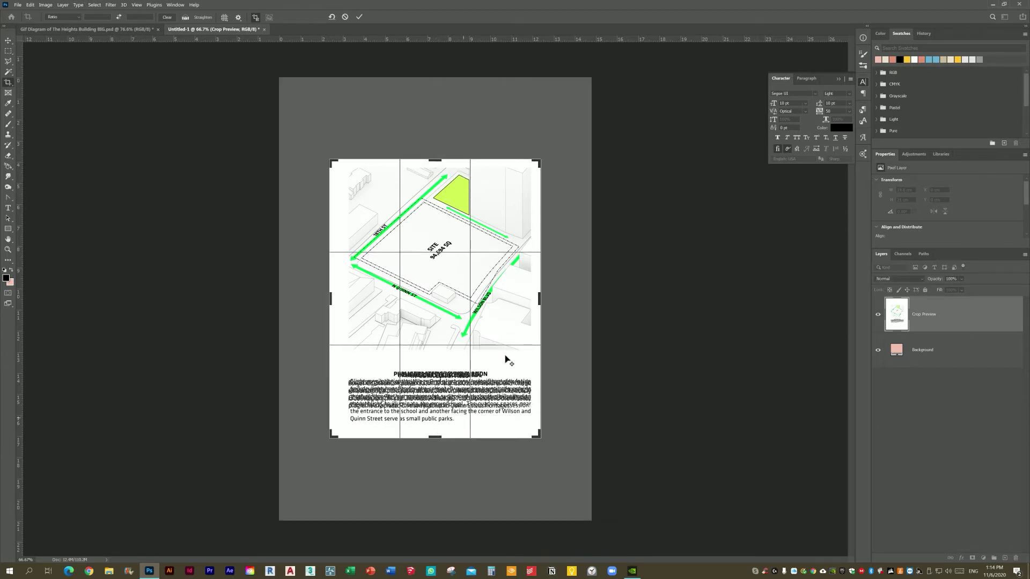
pyautogui.moveTo(329, 303); pyautogui.dragTo(332, 302)
pyautogui.click(8, 41)
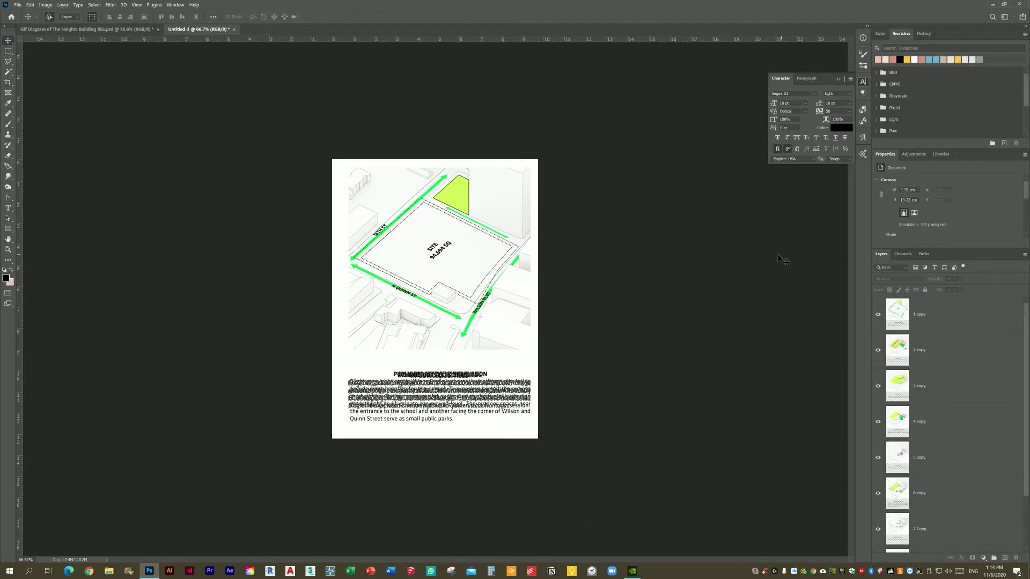
# Shift all the diagram layers together slightly to the left to centre them on the cropped canvas.
pyautogui.moveTo(551, 131); pyautogui.dragTo(367, 452)
pyautogui.moveTo(458, 306); pyautogui.dragTo(442, 294)
pyautogui.click(721, 342)
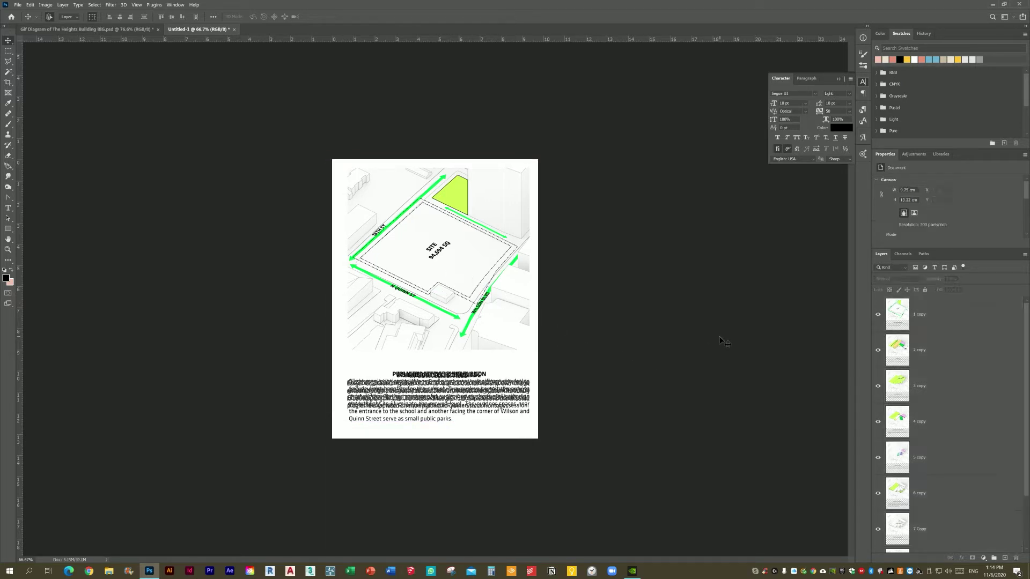
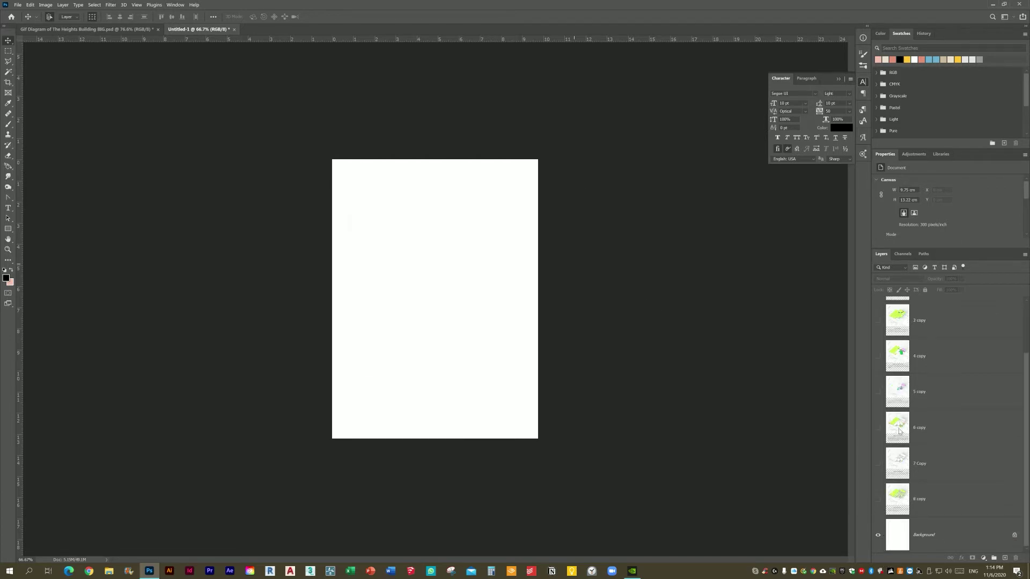
# Show the Timeline, create a frame animation and make its frames from the layers.
pyautogui.click(177, 5)
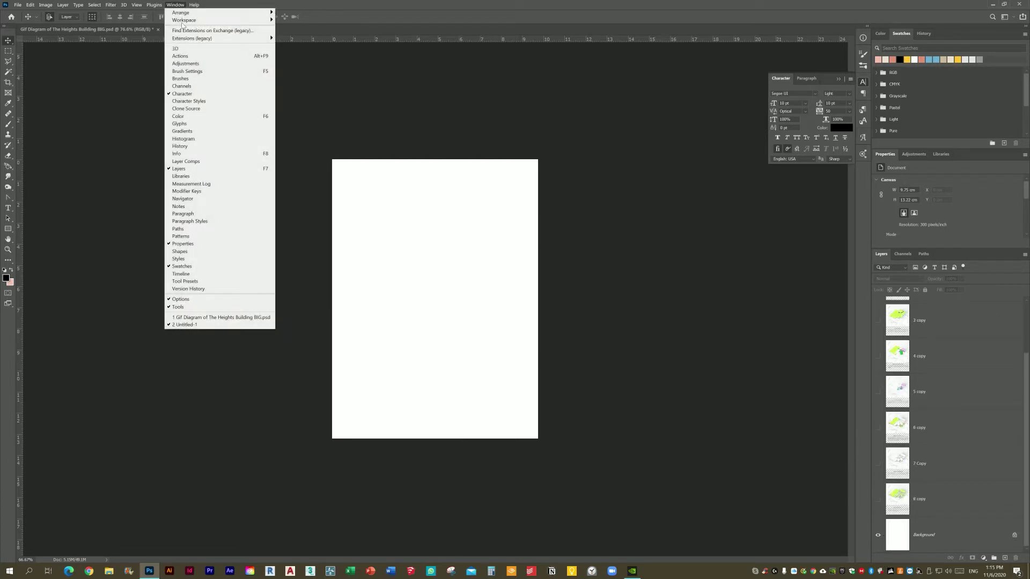
pyautogui.click(219, 275)
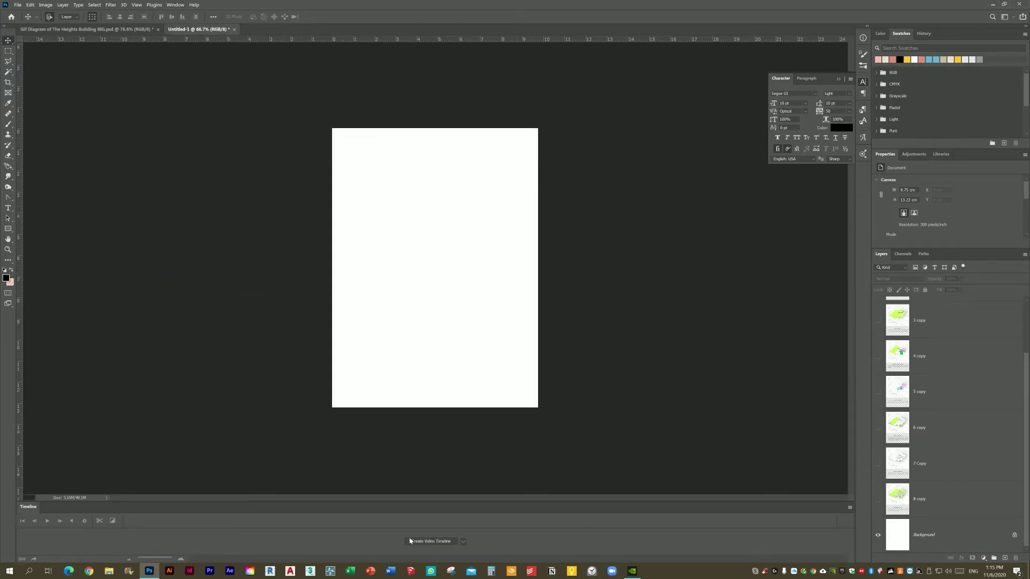
pyautogui.click(463, 542)
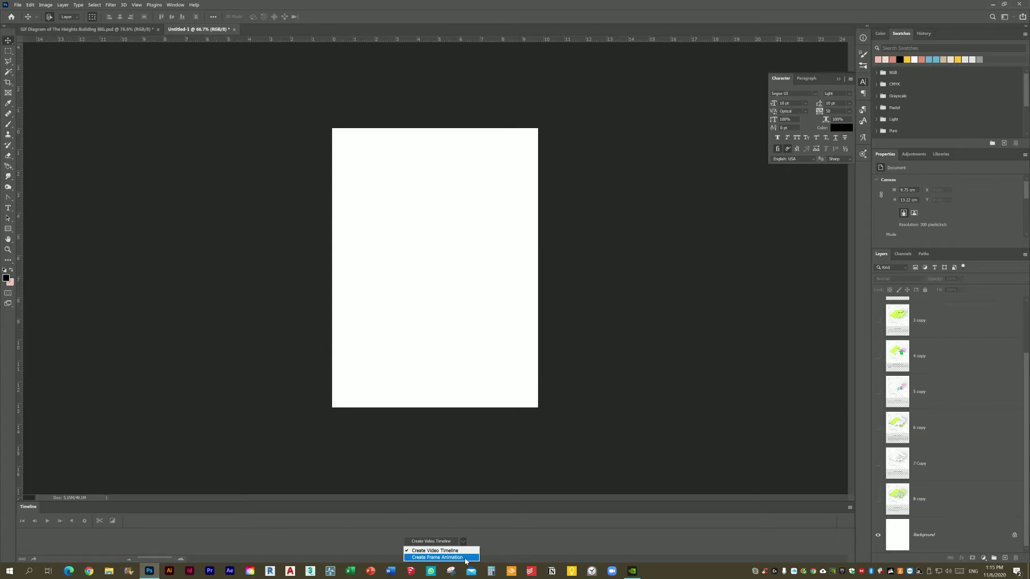
pyautogui.click(465, 559)
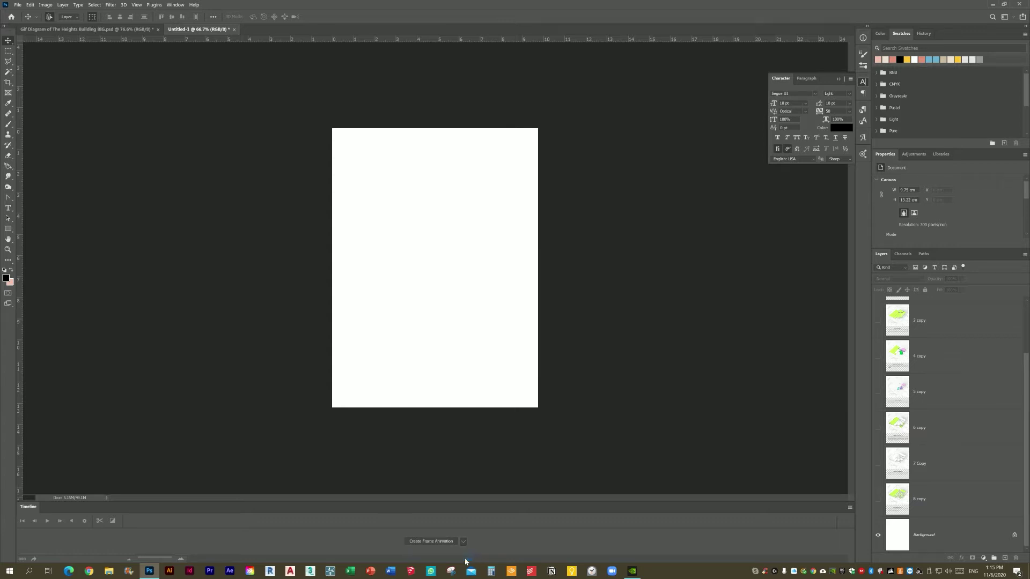
pyautogui.click(437, 543)
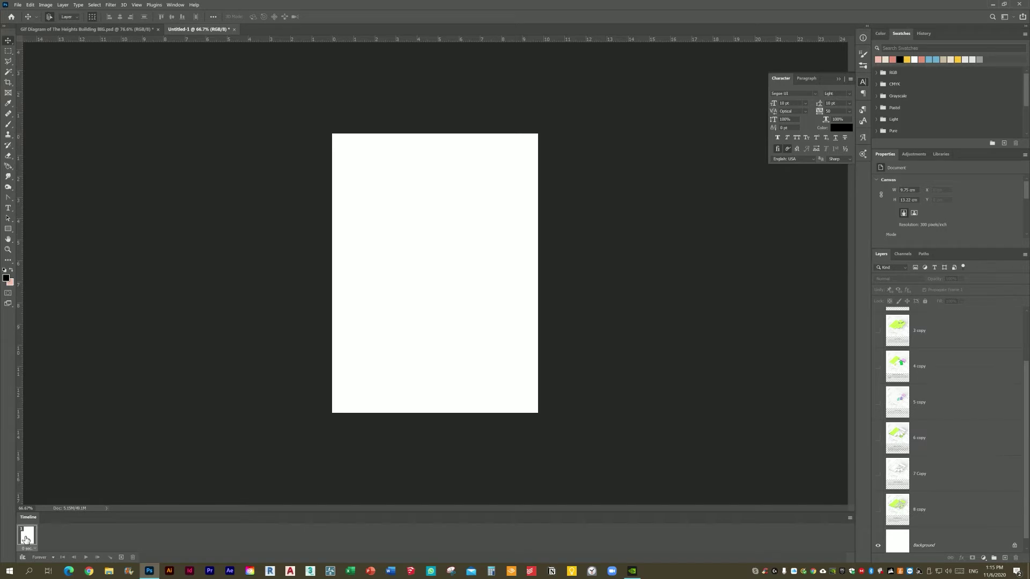
pyautogui.click(850, 519)
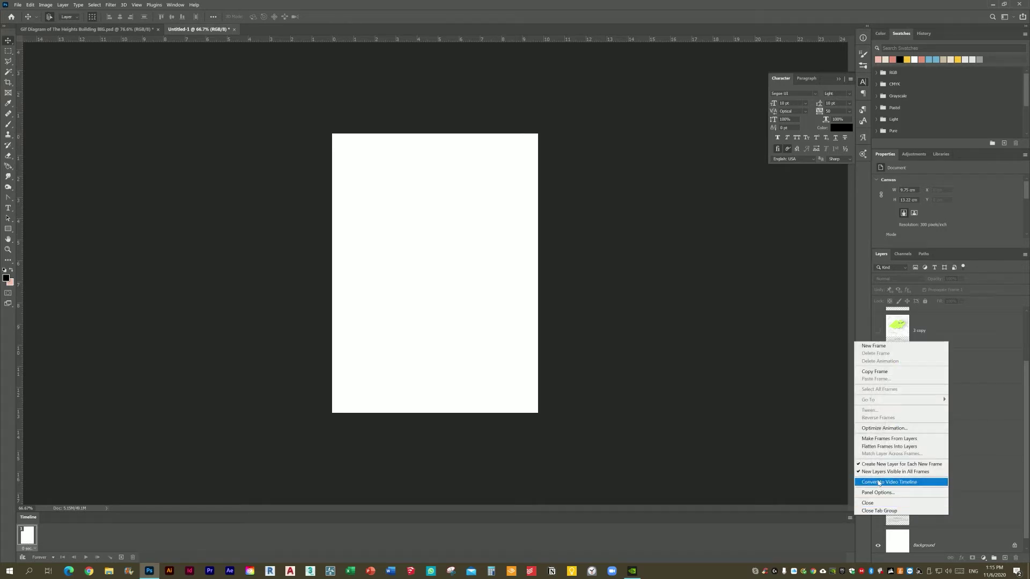
pyautogui.click(879, 438)
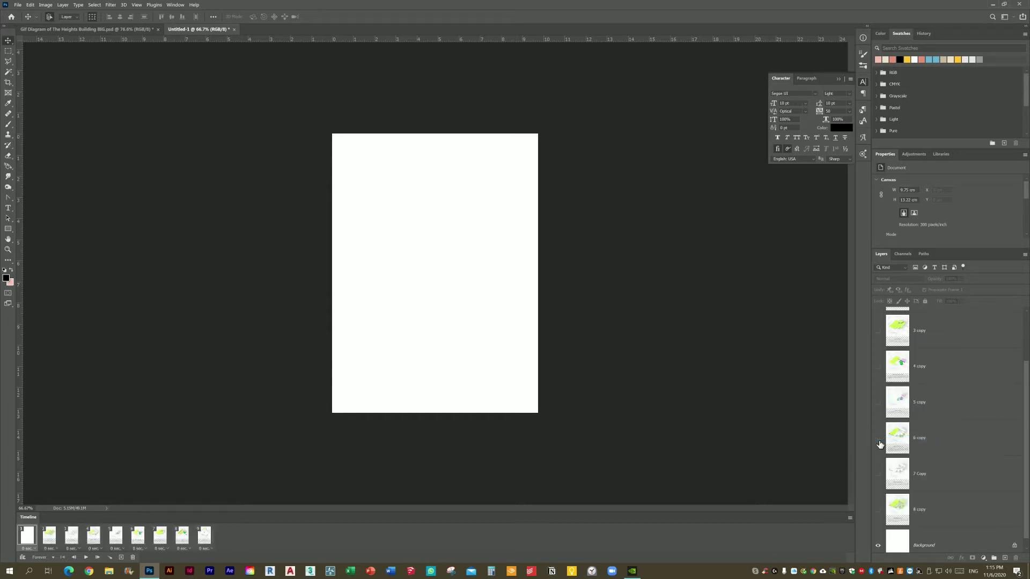
# Check the generated frames and move those showing layers 8 copy, 7 Copy and 6 copy to the end of the animation, in that order.
pyautogui.click(52, 538)
pyautogui.click(71, 538)
pyautogui.click(99, 539)
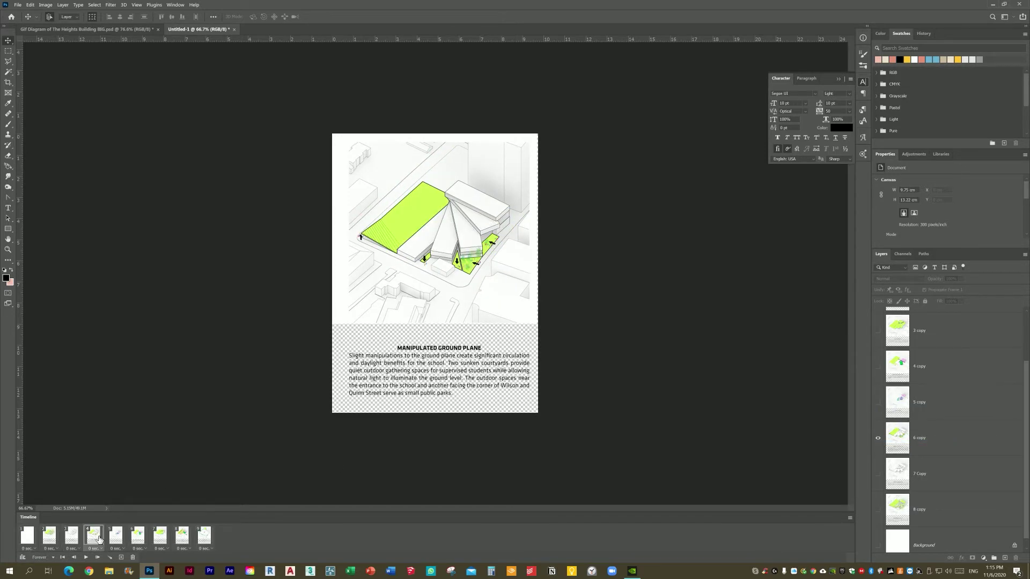
pyautogui.click(50, 536)
pyautogui.scroll(-1, 906, 485)
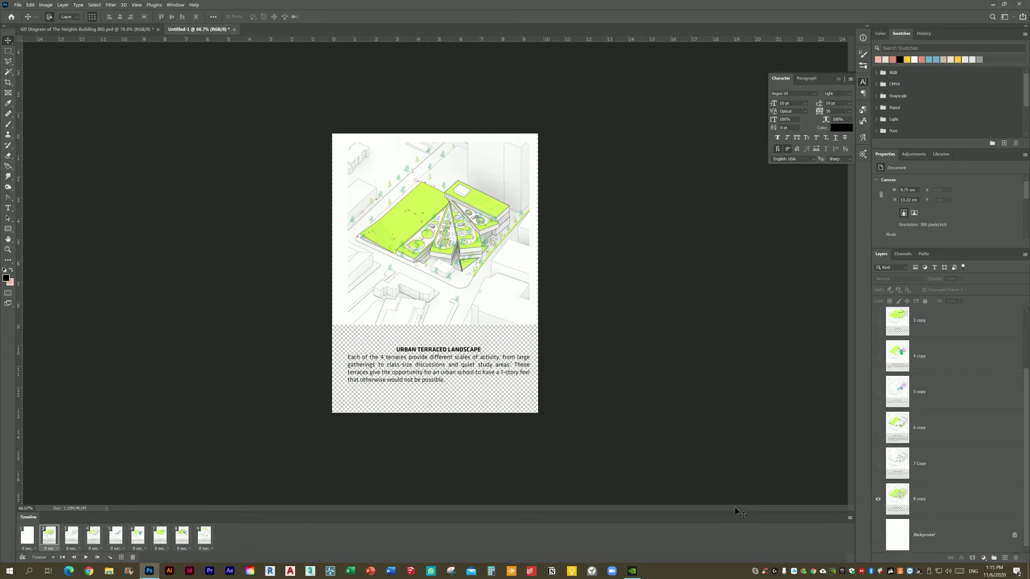
pyautogui.moveTo(48, 537); pyautogui.dragTo(221, 539)
pyautogui.moveTo(49, 538); pyautogui.dragTo(225, 536)
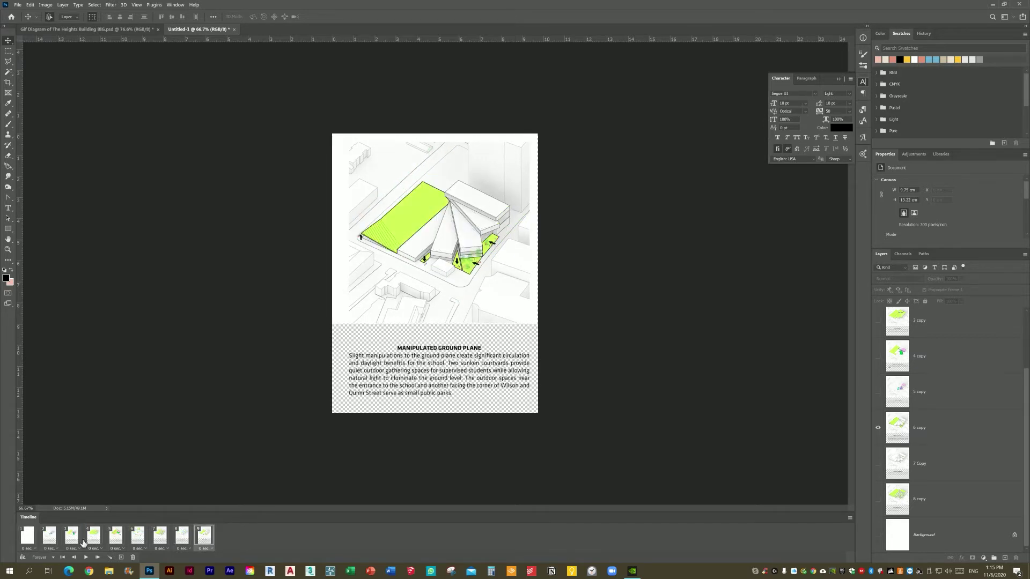
# Move the frames showing layers 5 copy, 4 copy, 3 copy and 2 copy to the end of the animation, in that order.
pyautogui.moveTo(49, 537); pyautogui.dragTo(211, 540)
pyautogui.moveTo(54, 534); pyautogui.dragTo(228, 536)
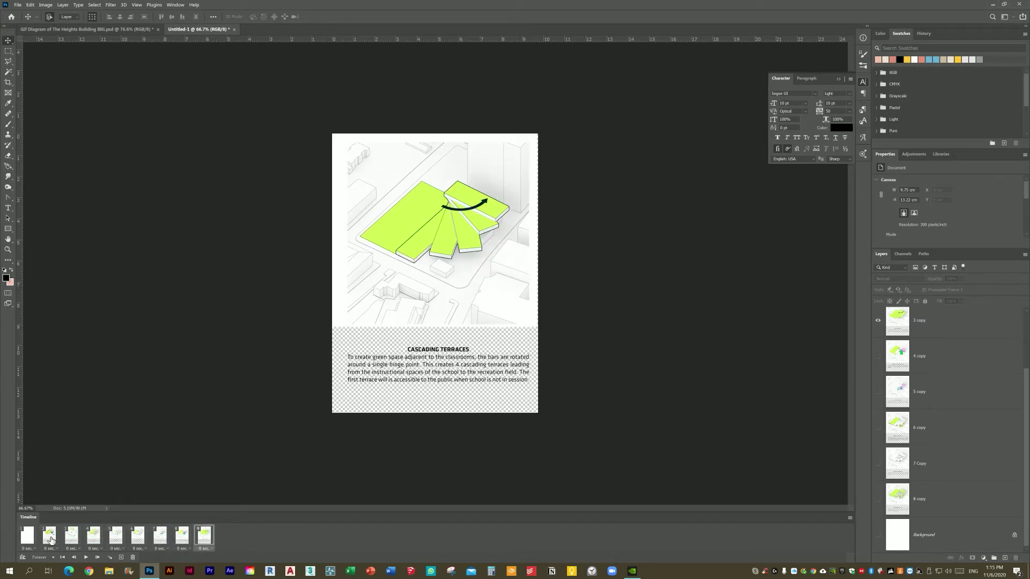
pyautogui.click(49, 537)
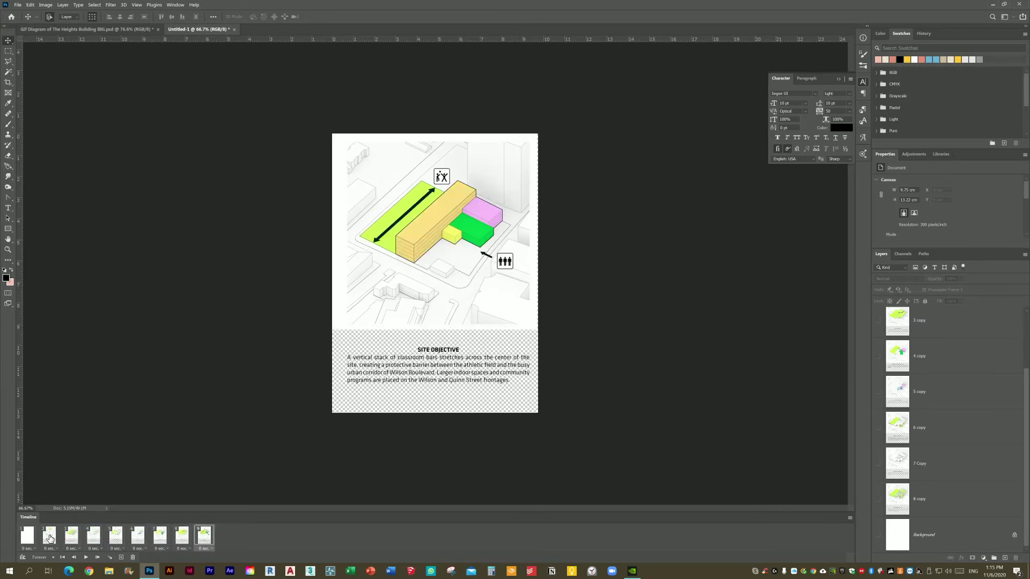
# Move the frames showing layers 8 copy and 7 Copy to the end of the animation, with 8 copy last.
pyautogui.click(50, 537)
pyautogui.click(68, 538)
pyautogui.moveTo(68, 537); pyautogui.dragTo(228, 536)
pyautogui.click(48, 536)
pyautogui.click(74, 538)
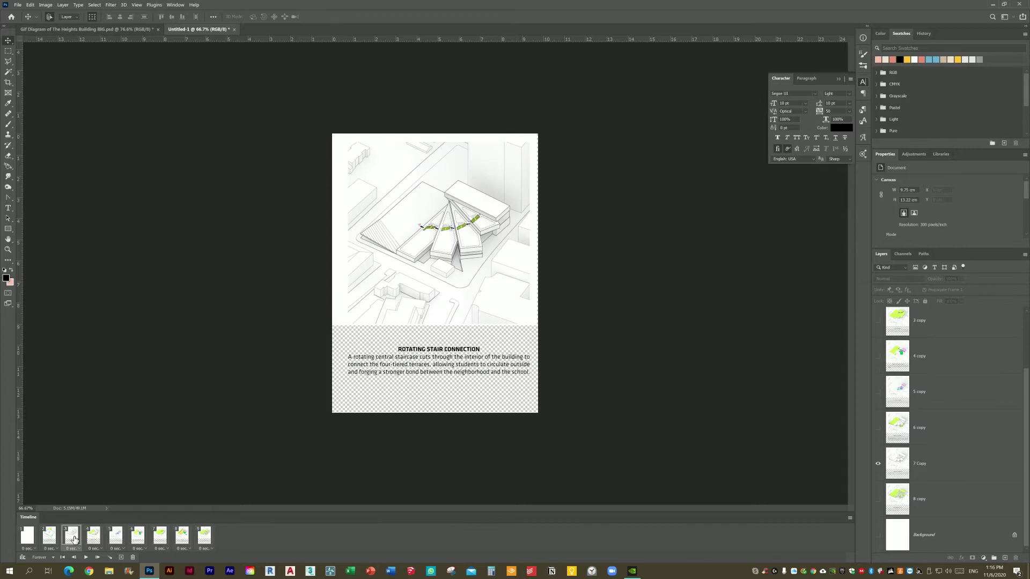
pyautogui.moveTo(72, 539); pyautogui.dragTo(183, 537)
# Rearrange the middle frames so layers 2 copy, 3 copy, 4 copy, 5 copy and 6 copy follow 1 copy in ascending order.
pyautogui.click(50, 538)
pyautogui.click(78, 539)
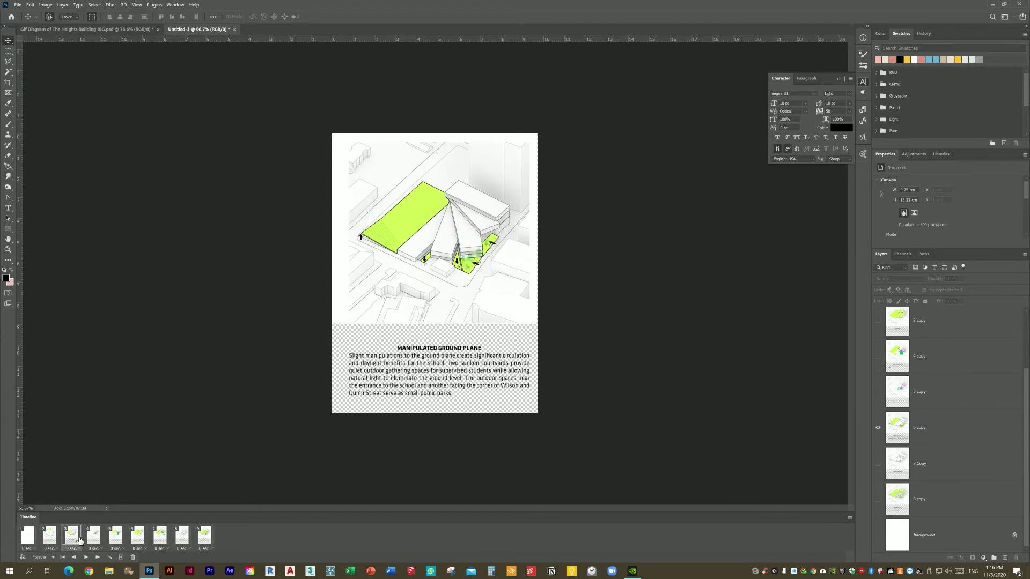
pyautogui.click(204, 538)
pyautogui.click(182, 538)
pyautogui.moveTo(183, 537); pyautogui.dragTo(158, 545)
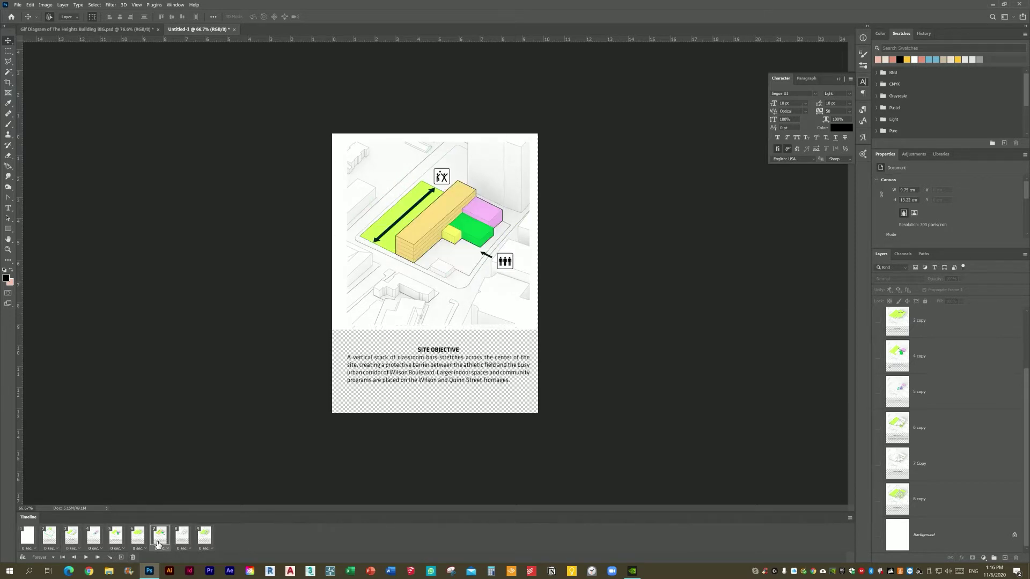
pyautogui.click(51, 538)
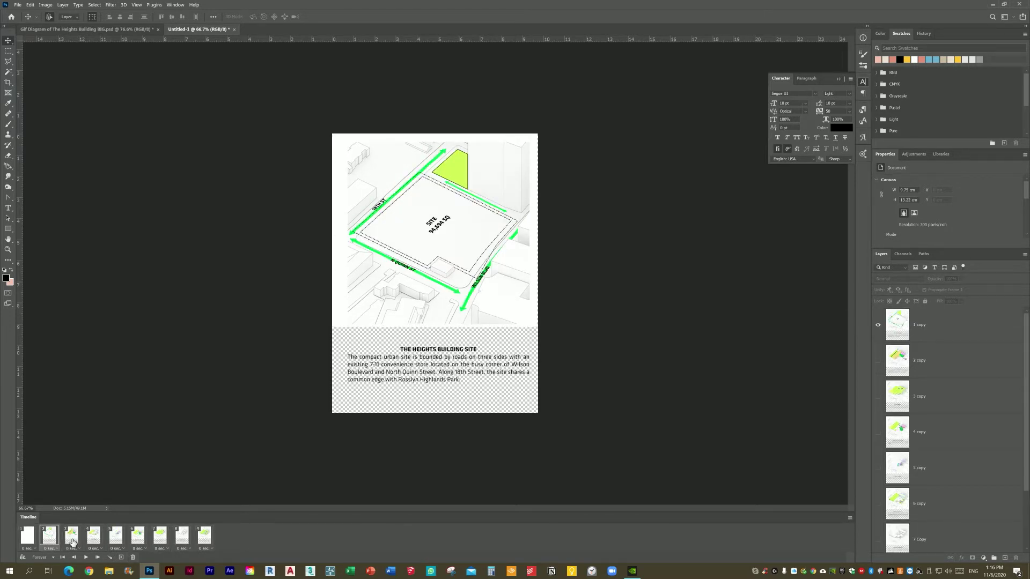
pyautogui.click(73, 539)
pyautogui.click(102, 539)
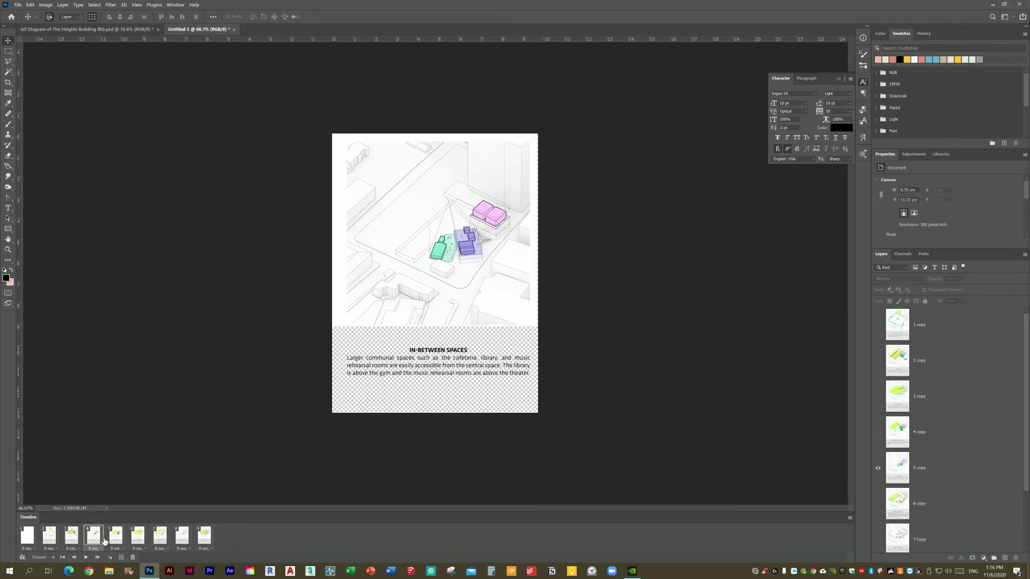
pyautogui.click(116, 538)
pyautogui.press('space')
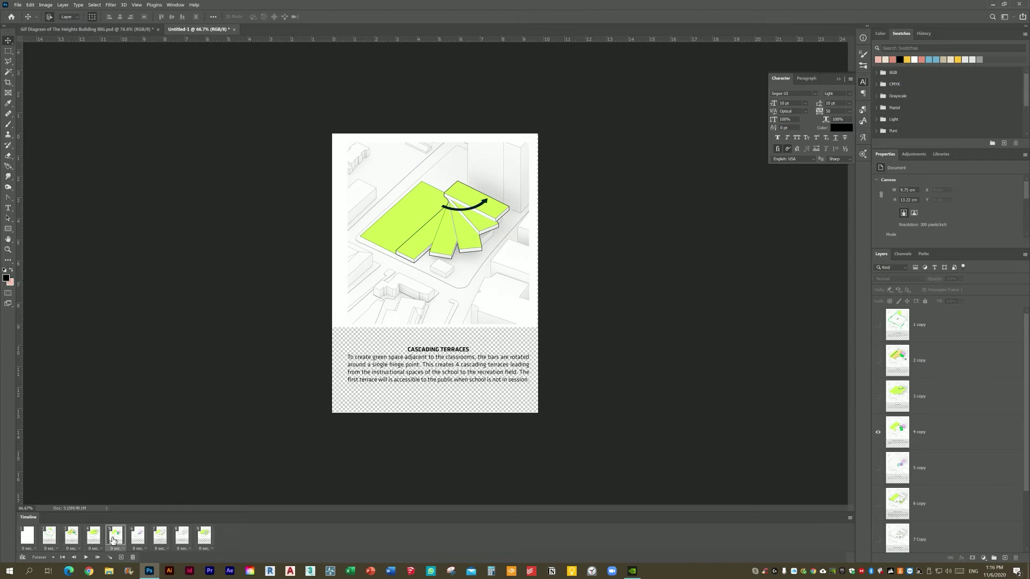
# Check the order of the remaining frames and delete the blank first frame that shows only the Background layer.
pyautogui.click(115, 538)
pyautogui.click(138, 537)
pyautogui.click(160, 537)
pyautogui.click(182, 538)
pyautogui.click(203, 539)
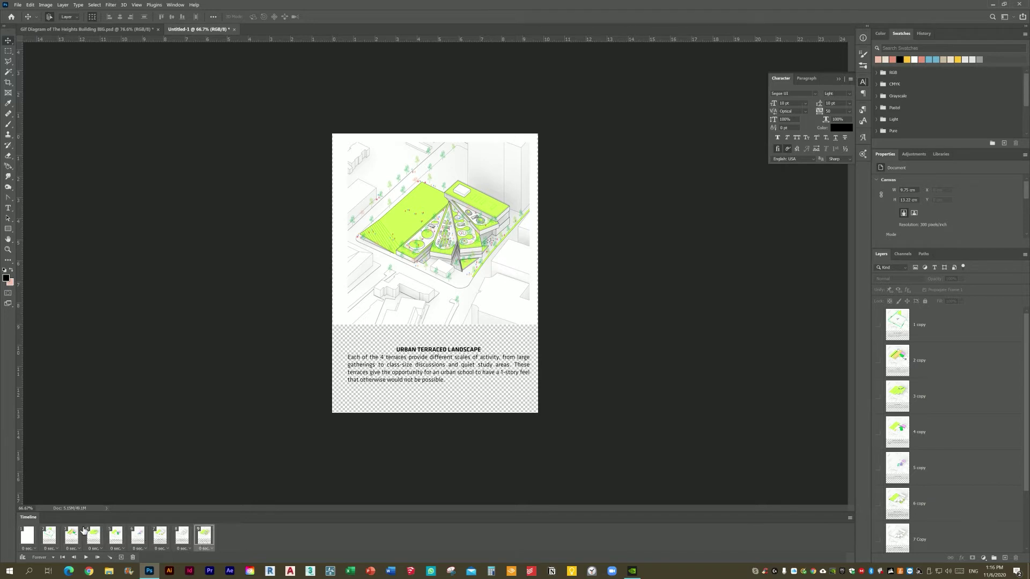
pyautogui.click(25, 538)
pyautogui.scroll(-2, 917, 516)
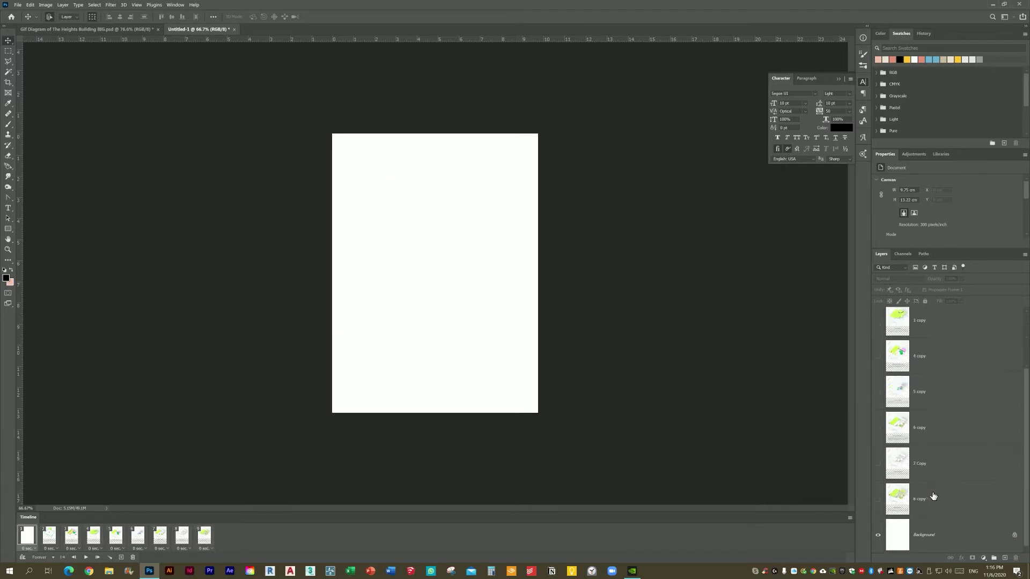
pyautogui.click(32, 545)
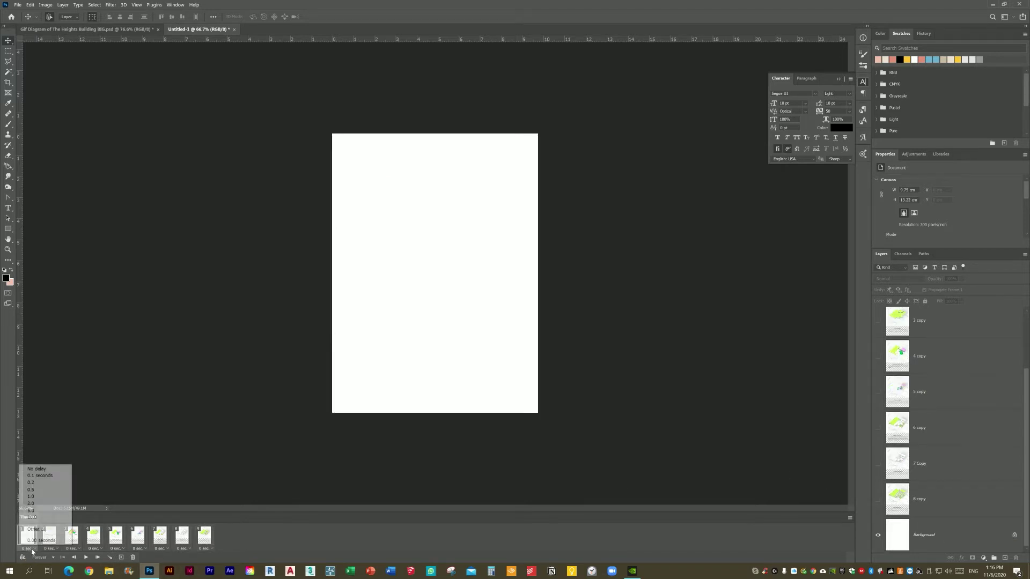
pyautogui.click(32, 539)
pyautogui.moveTo(31, 537); pyautogui.dragTo(133, 557)
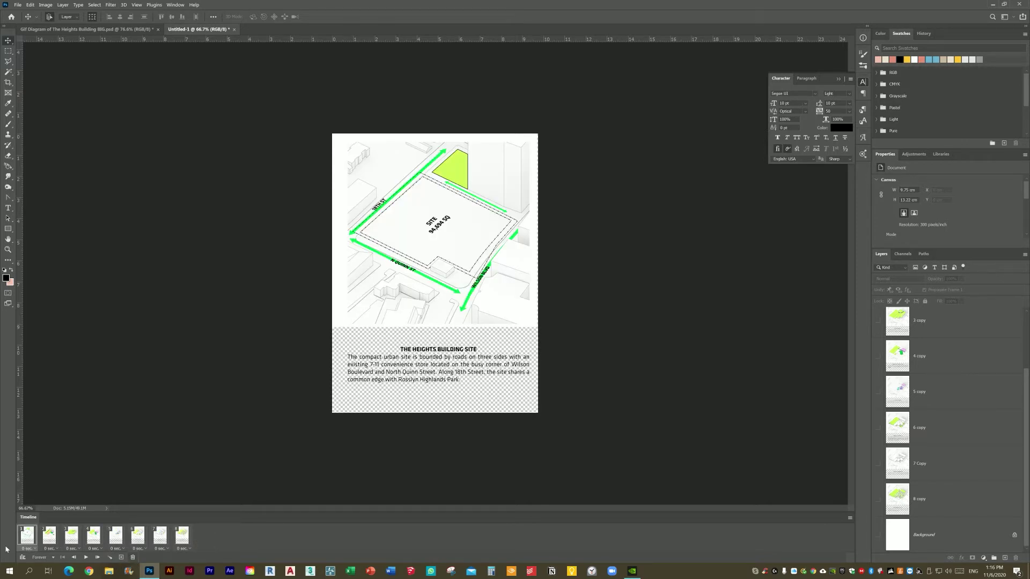
pyautogui.click(35, 549)
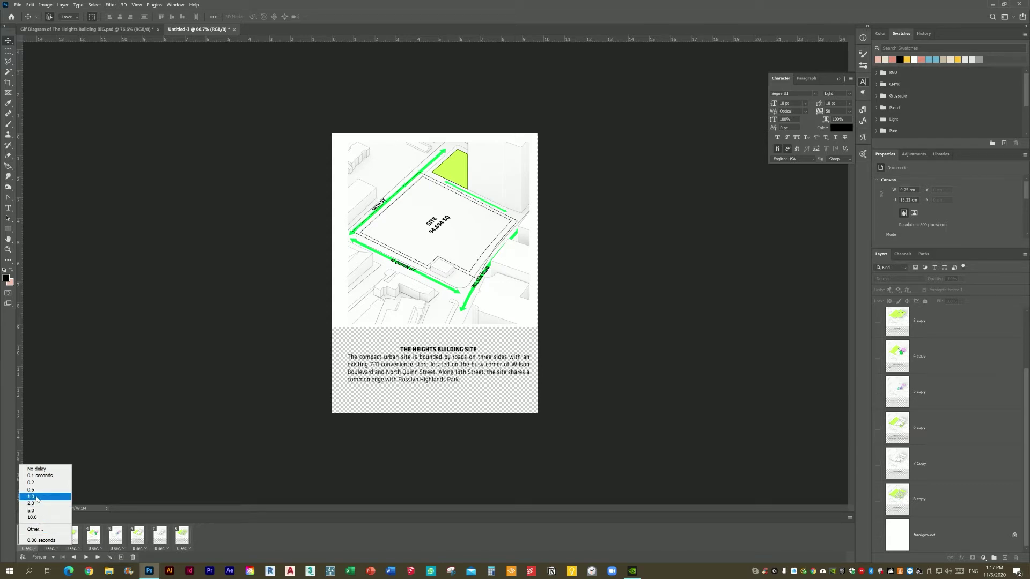
pyautogui.click(34, 529)
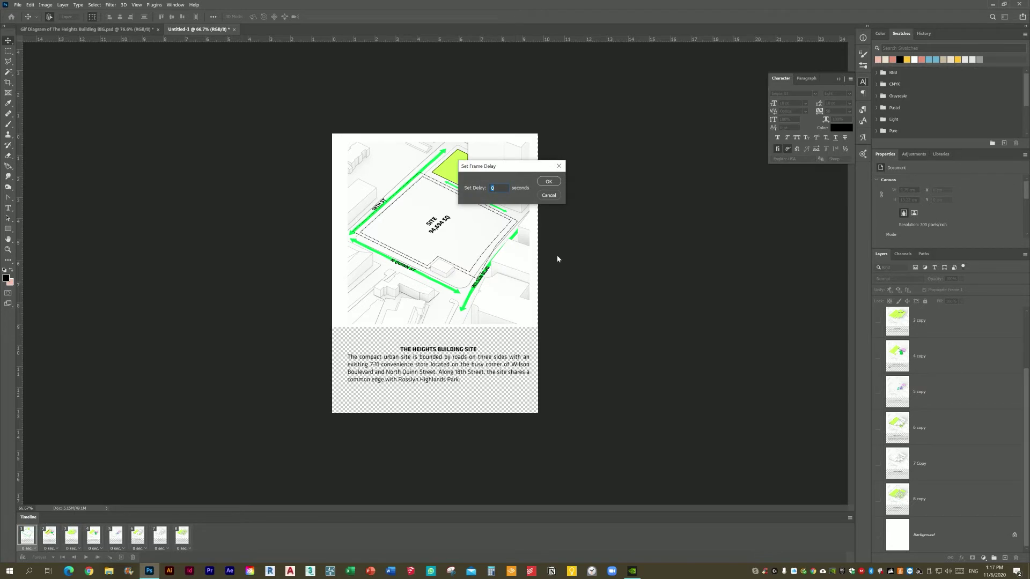
pyautogui.click(546, 195)
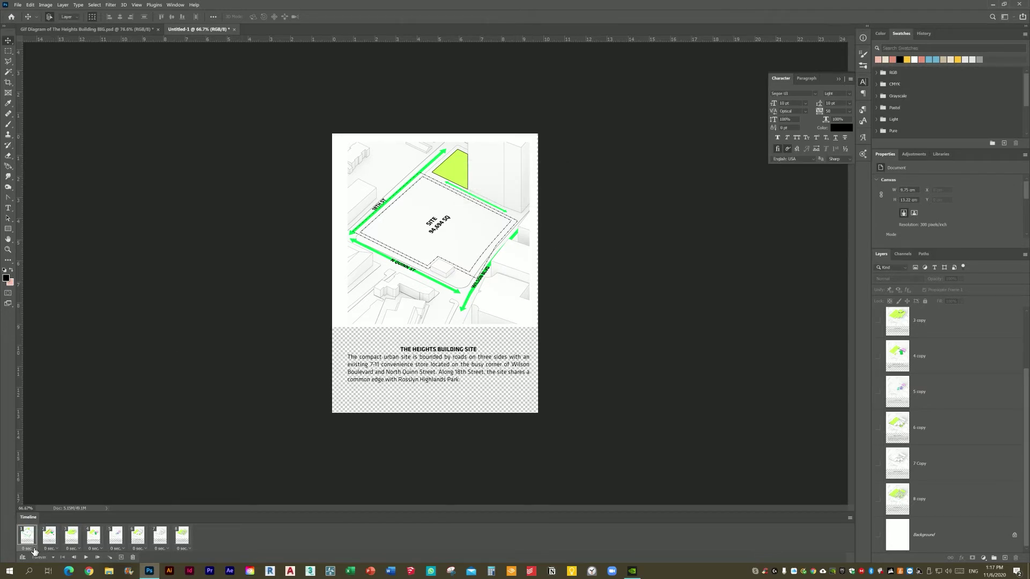
# Set the frame delay of frames 1 to 4 to 1.0 second each.
pyautogui.click(28, 548)
pyautogui.click(48, 496)
pyautogui.click(49, 548)
pyautogui.click(65, 496)
pyautogui.click(72, 548)
pyautogui.click(84, 500)
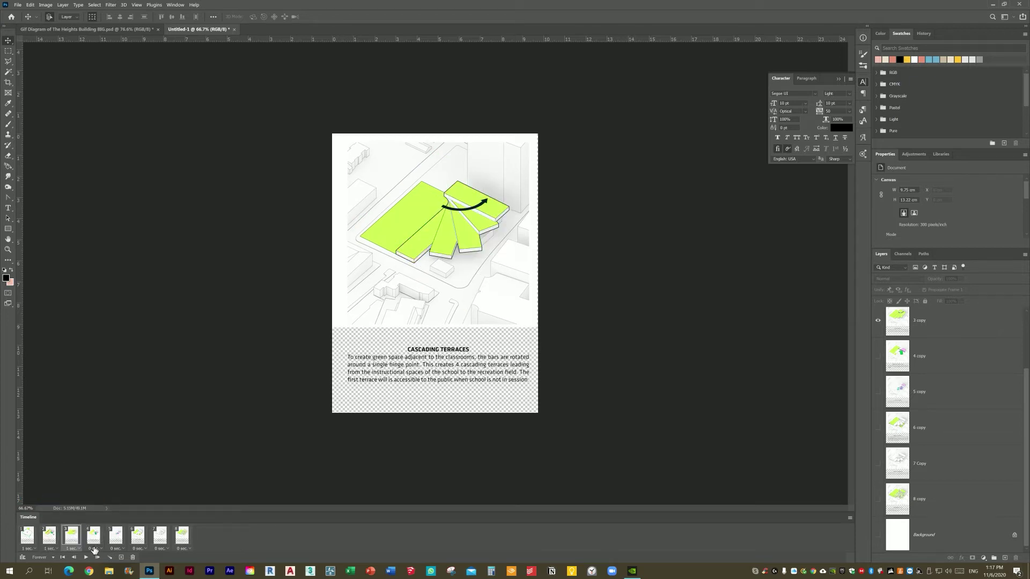
pyautogui.click(94, 548)
pyautogui.click(108, 496)
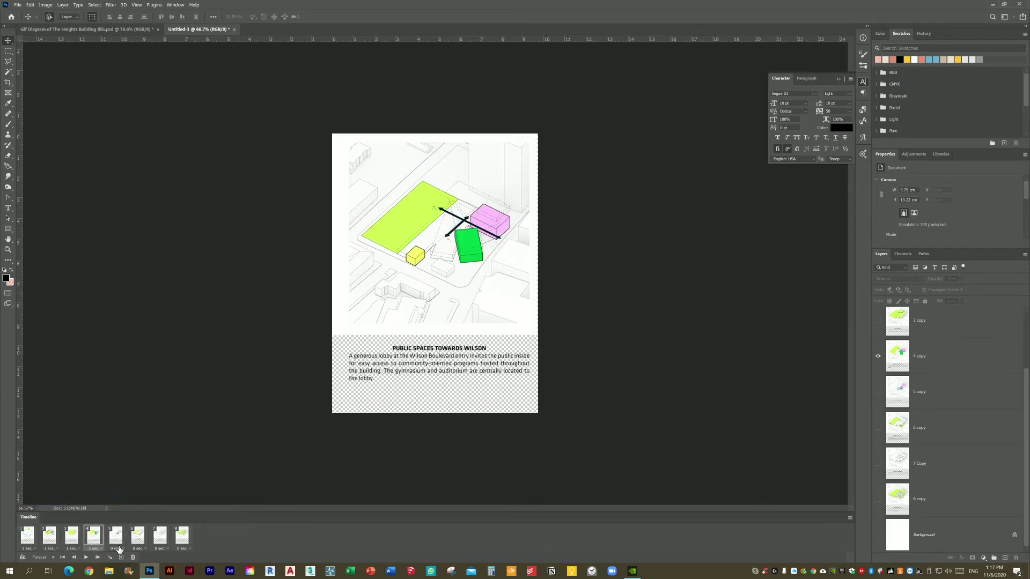
# Set the frame delay of frames 5 to 8 to 1.0 second each.
pyautogui.click(116, 548)
pyautogui.click(130, 497)
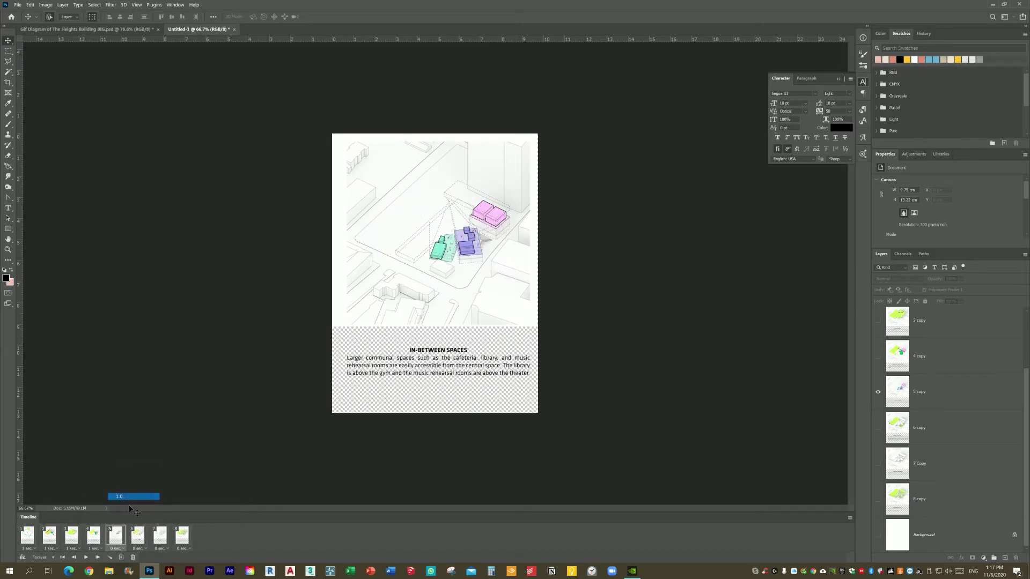
pyautogui.click(139, 548)
pyautogui.click(156, 496)
pyautogui.click(160, 548)
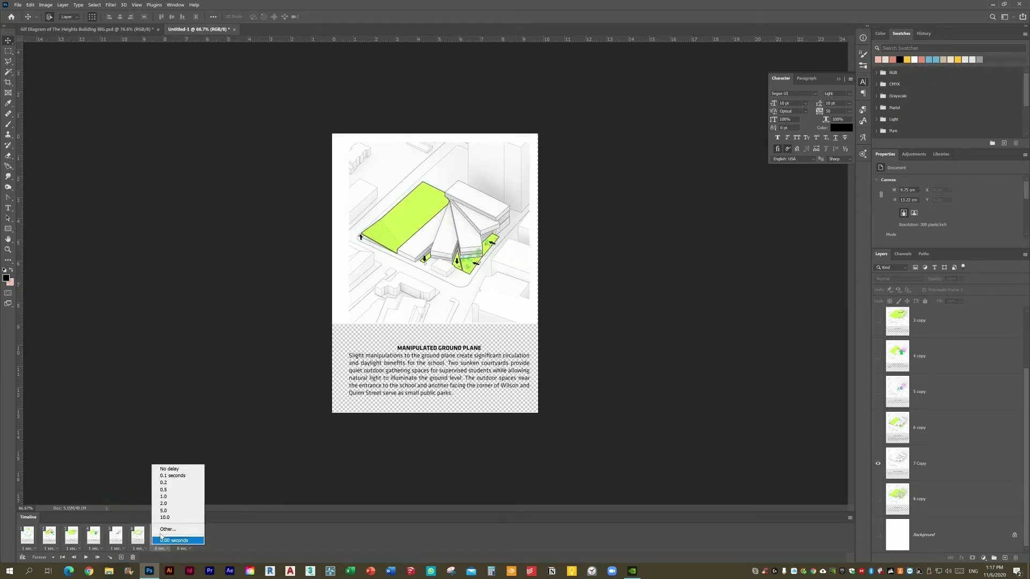
pyautogui.click(161, 497)
pyautogui.click(182, 548)
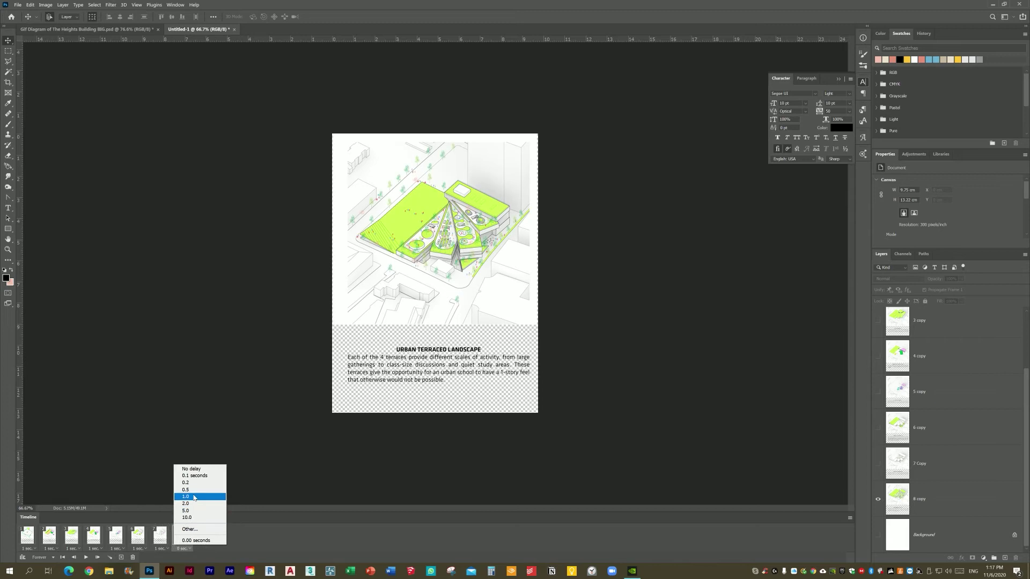
pyautogui.click(194, 498)
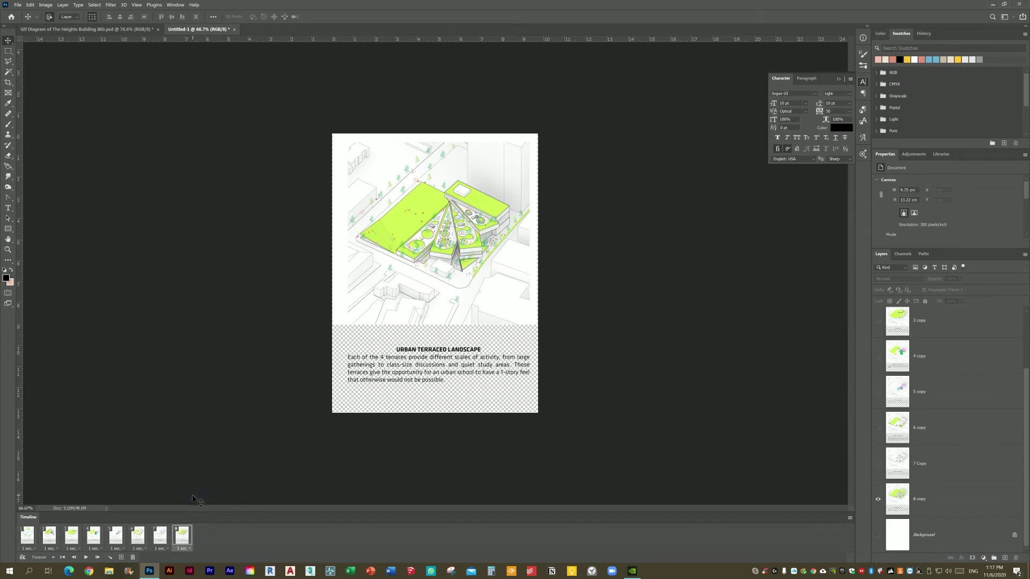
# Set the animation to loop 3 times and briefly preview its playback.
pyautogui.click(52, 558)
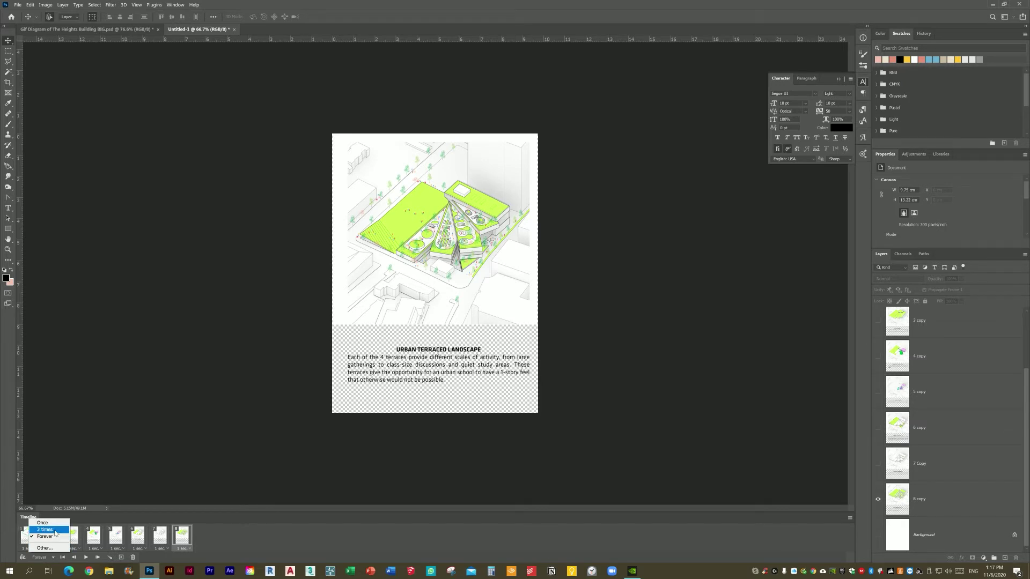
pyautogui.click(45, 529)
pyautogui.click(86, 558)
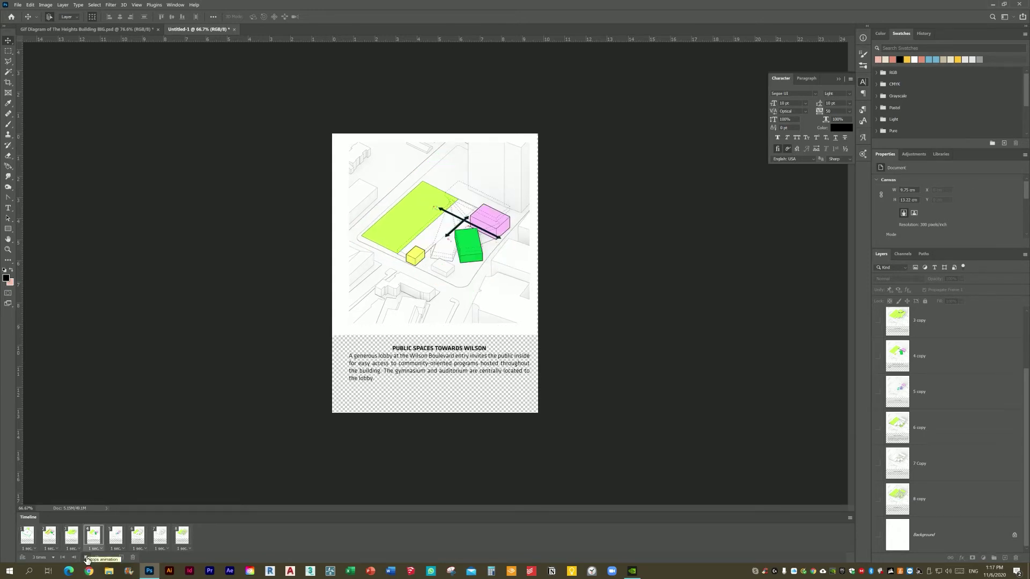
pyautogui.click(85, 557)
pyautogui.click(41, 557)
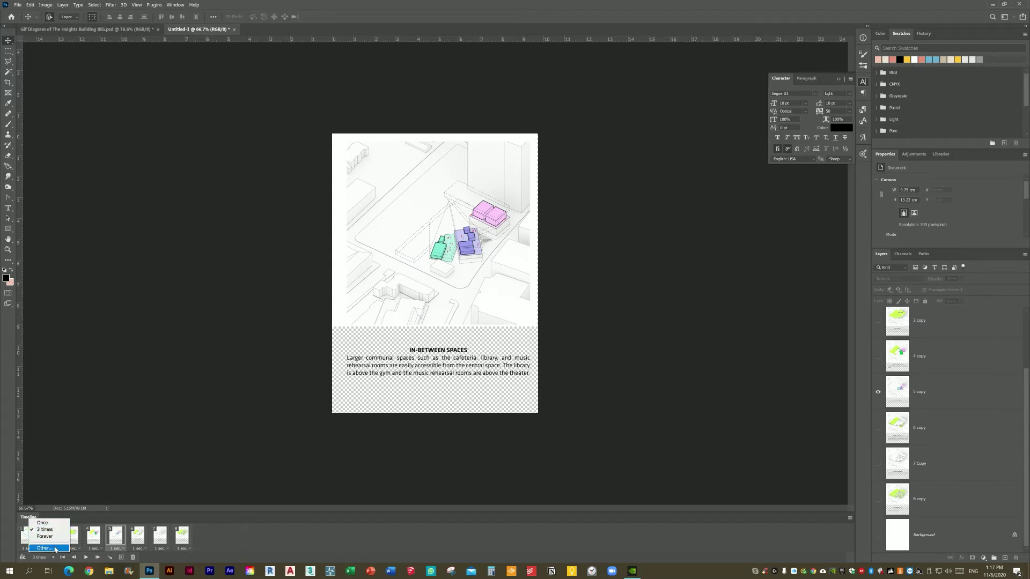
pyautogui.click(54, 549)
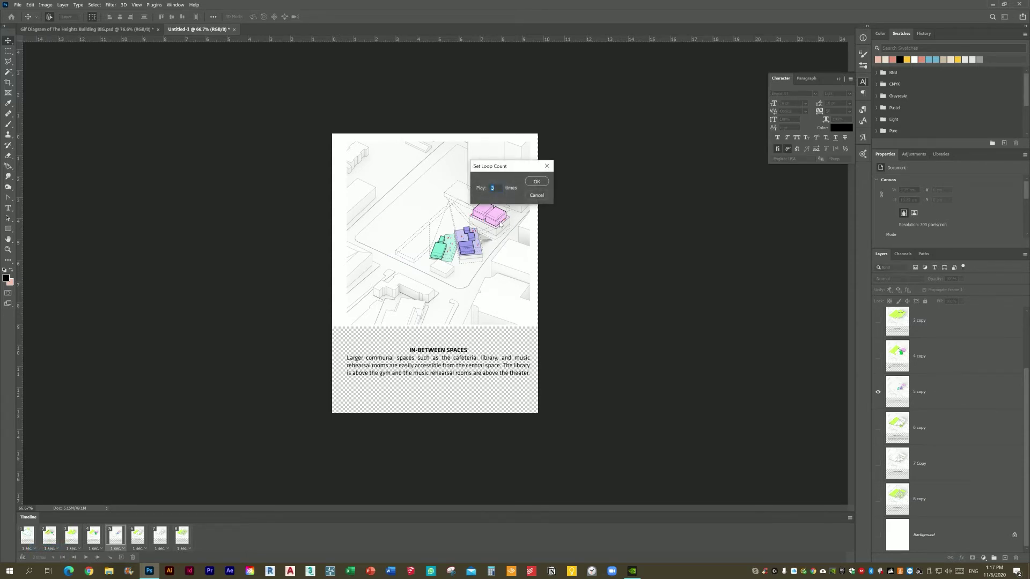
pyautogui.click(536, 195)
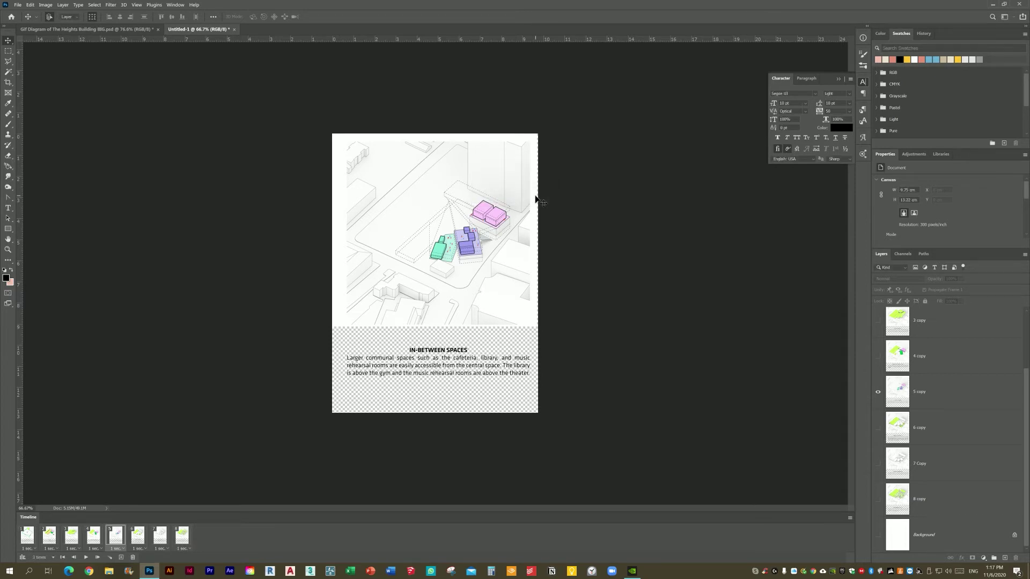
# Make the white Background layer visible in each of frames 1 to 4.
pyautogui.click(24, 534)
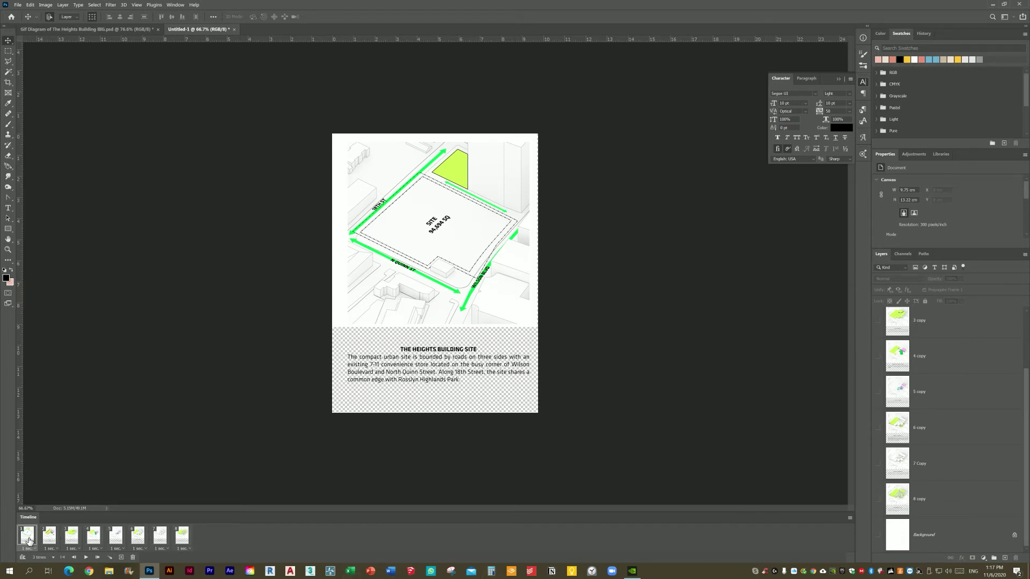
pyautogui.click(877, 534)
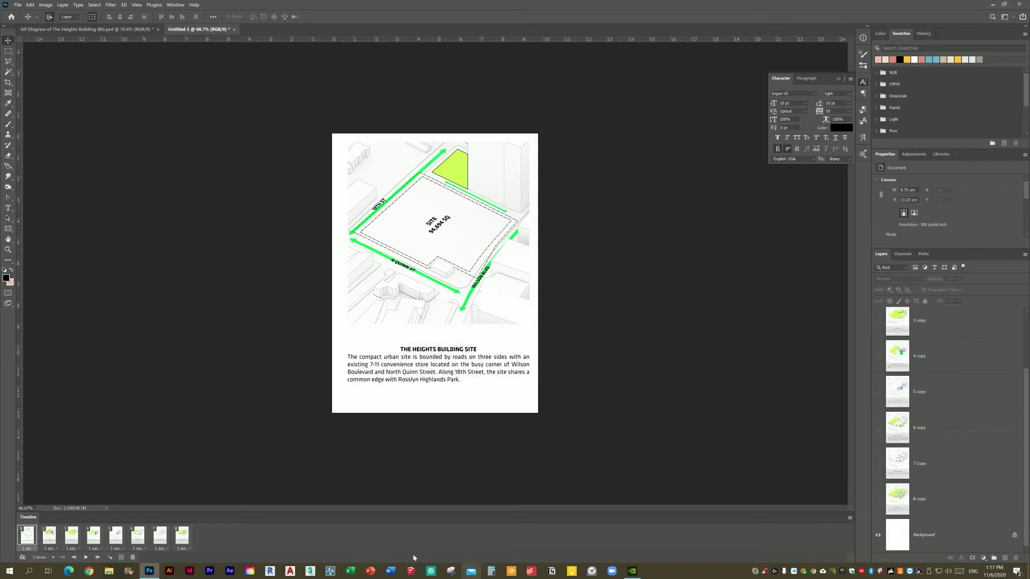
pyautogui.click(49, 535)
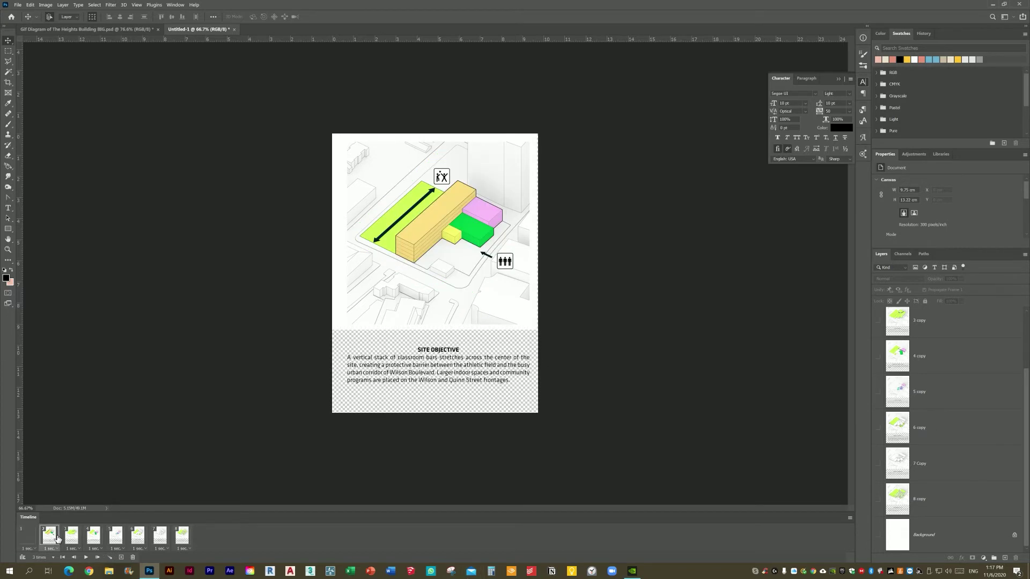
pyautogui.click(878, 535)
pyautogui.click(71, 535)
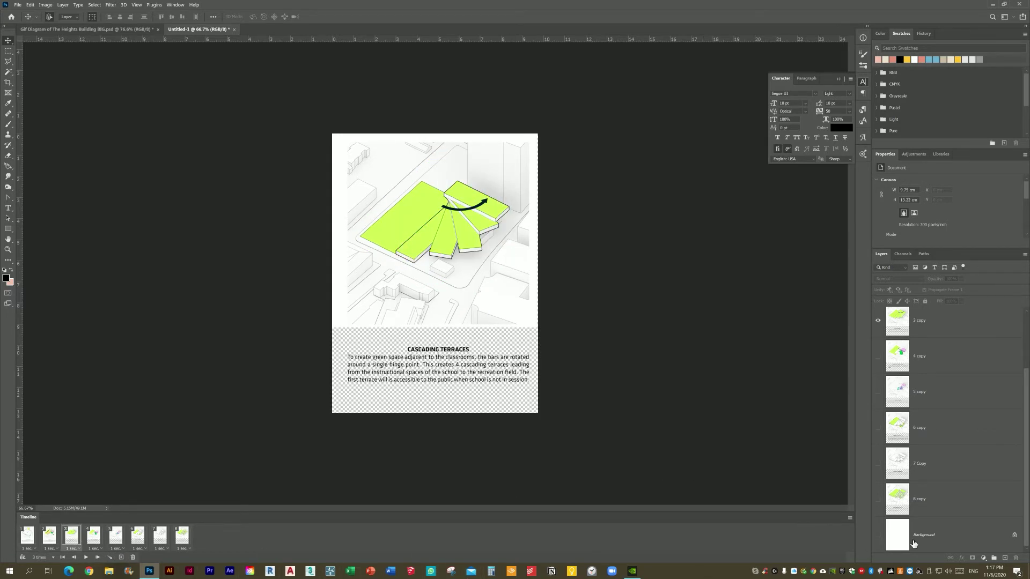
pyautogui.click(879, 536)
pyautogui.click(93, 535)
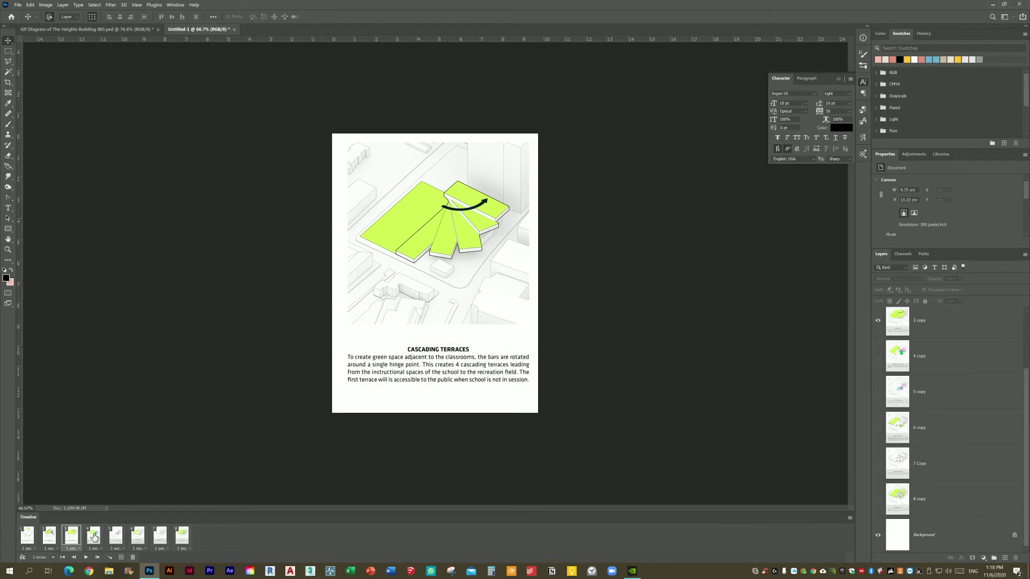
pyautogui.click(878, 536)
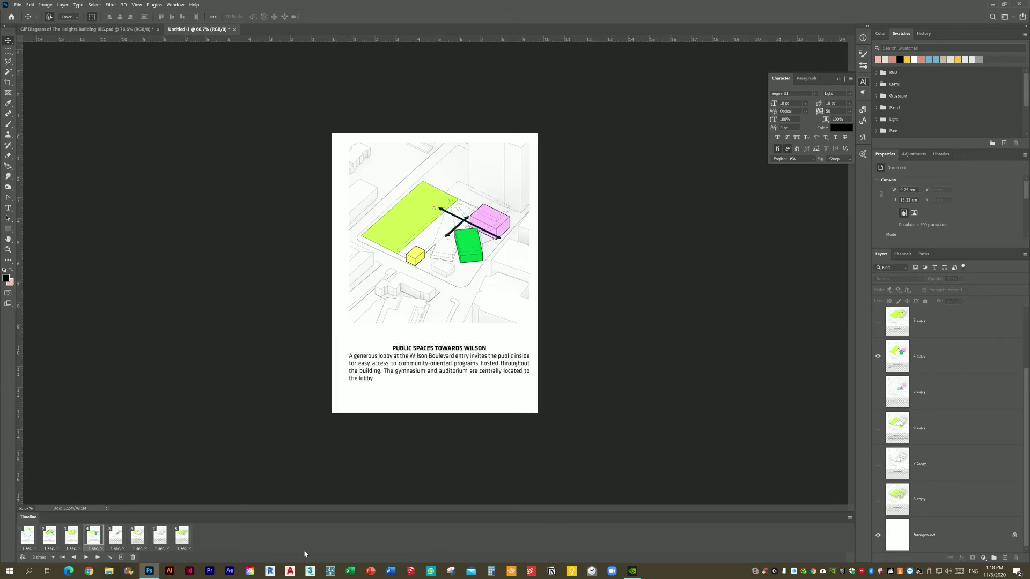
# Make the white Background layer visible in each of frames 5 to 8.
pyautogui.click(115, 535)
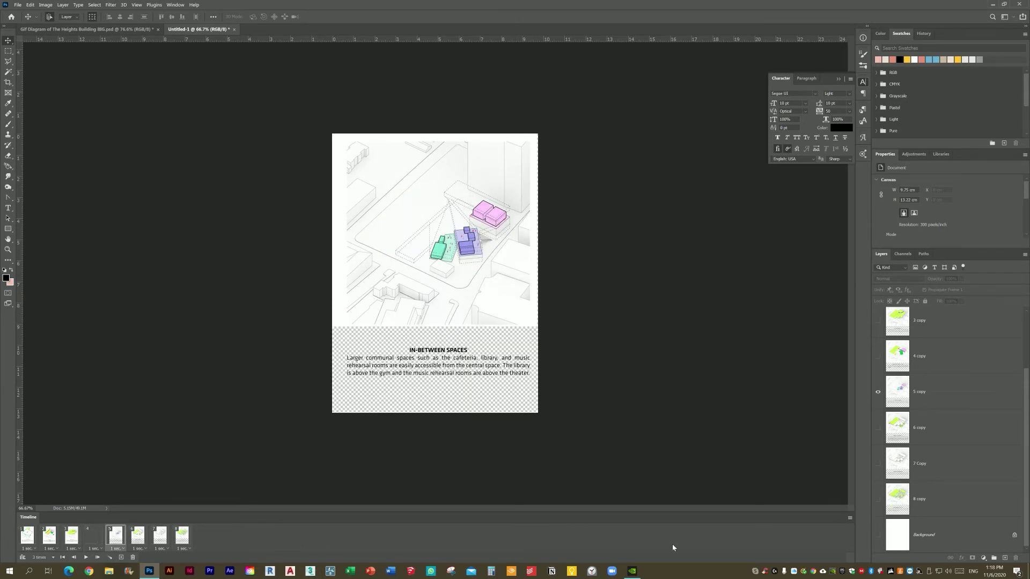
pyautogui.click(877, 535)
pyautogui.click(148, 540)
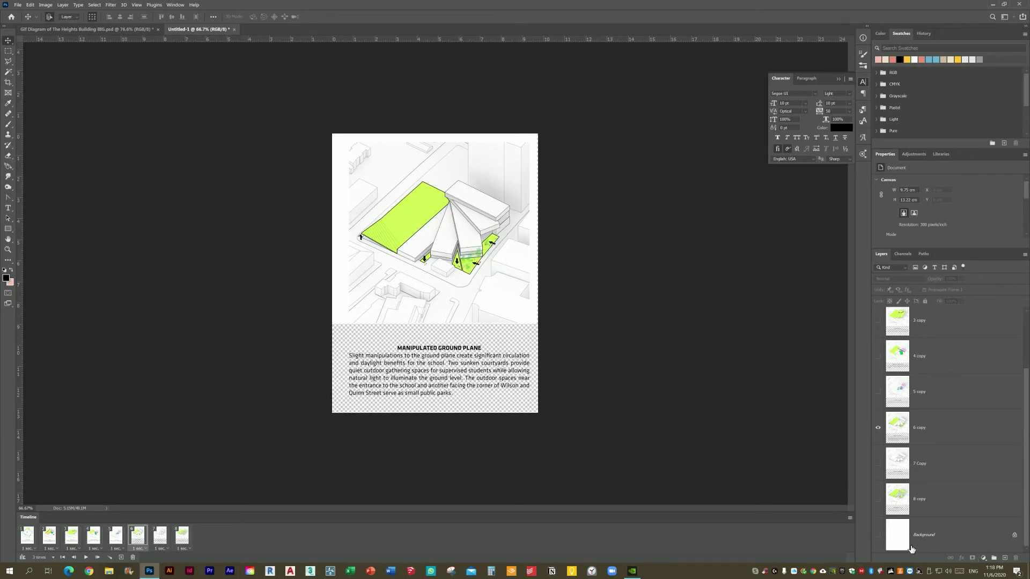
pyautogui.click(878, 536)
pyautogui.click(160, 536)
pyautogui.click(878, 535)
pyautogui.click(182, 535)
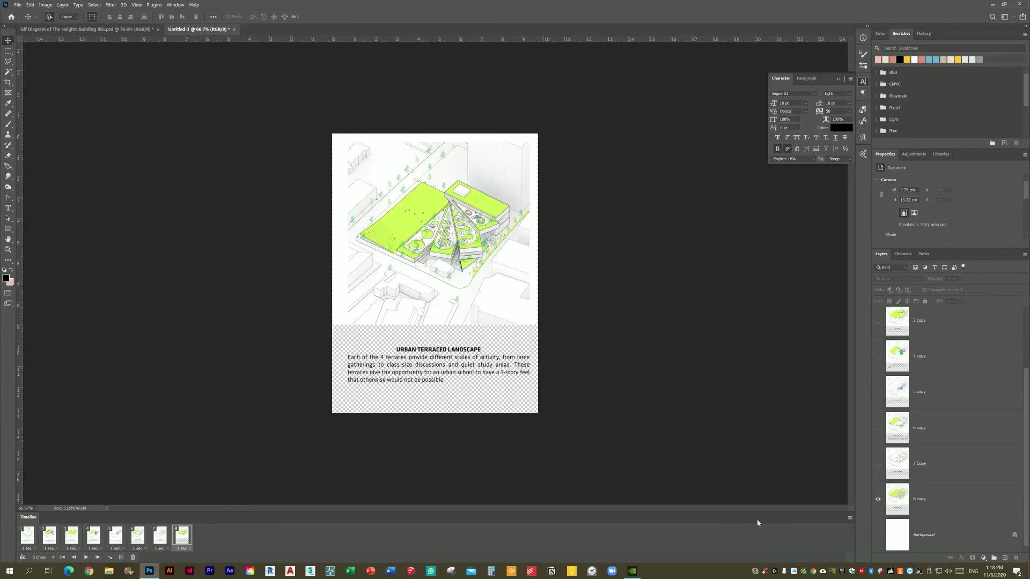
pyautogui.click(878, 536)
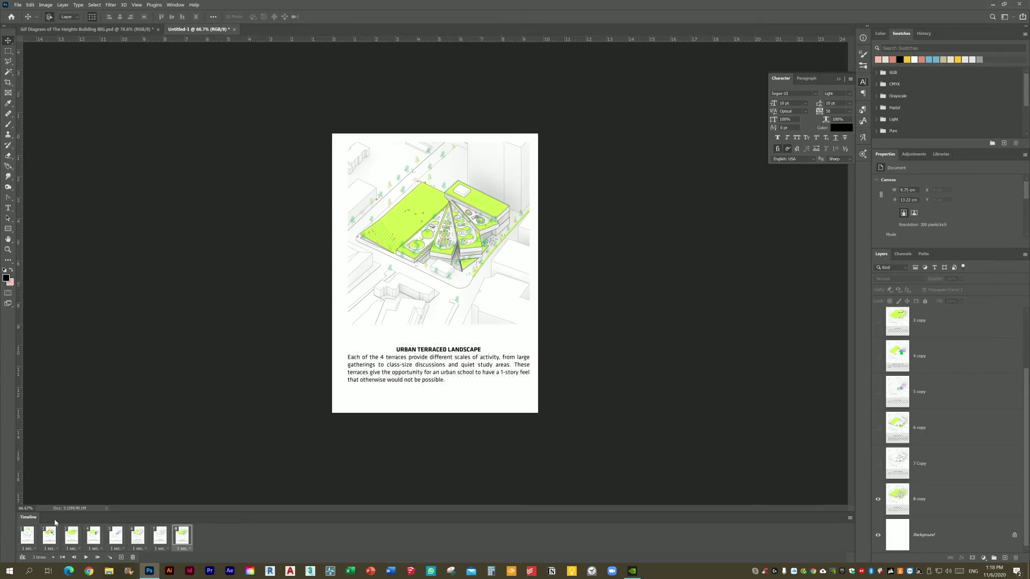
# Play the animation from frame 1 to check the white background across frames, and stop playback.
pyautogui.click(28, 536)
pyautogui.click(86, 557)
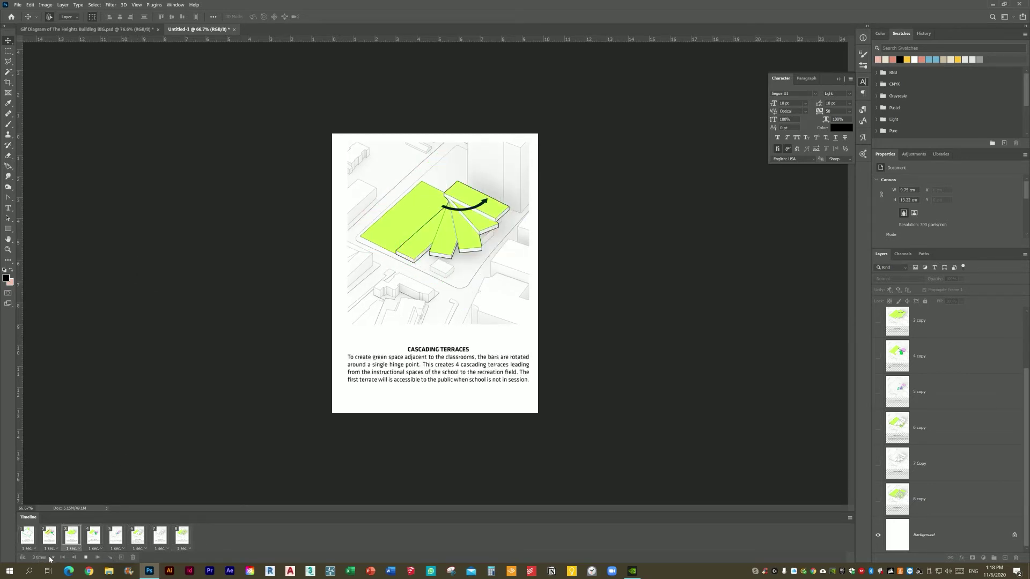
pyautogui.click(86, 557)
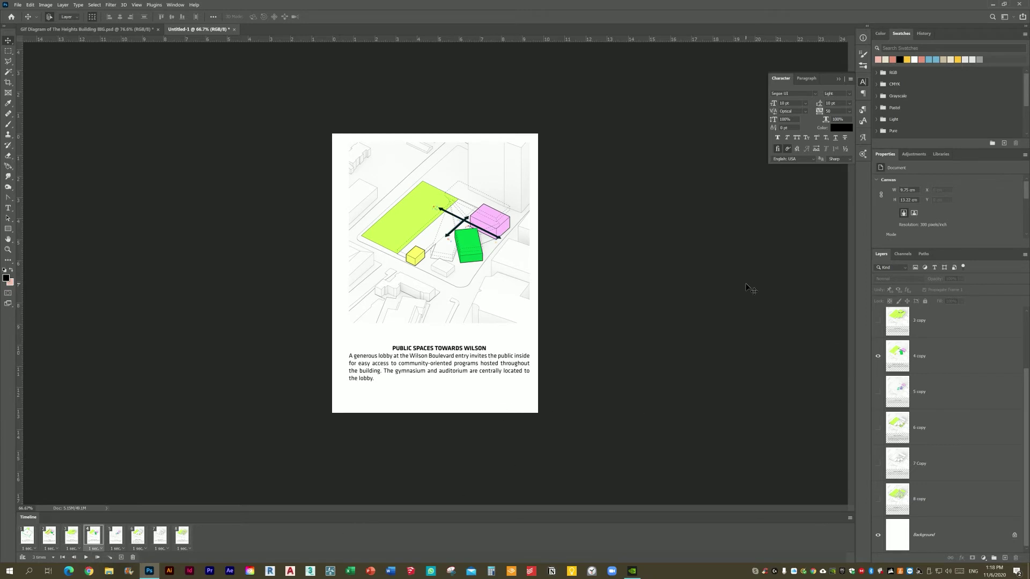
# Start a Save for Web (Legacy) GIF export and choose the Gif 2 folder inside 01-Upraise Design Studio > Gif > Project as destination.
pyautogui.click(19, 6)
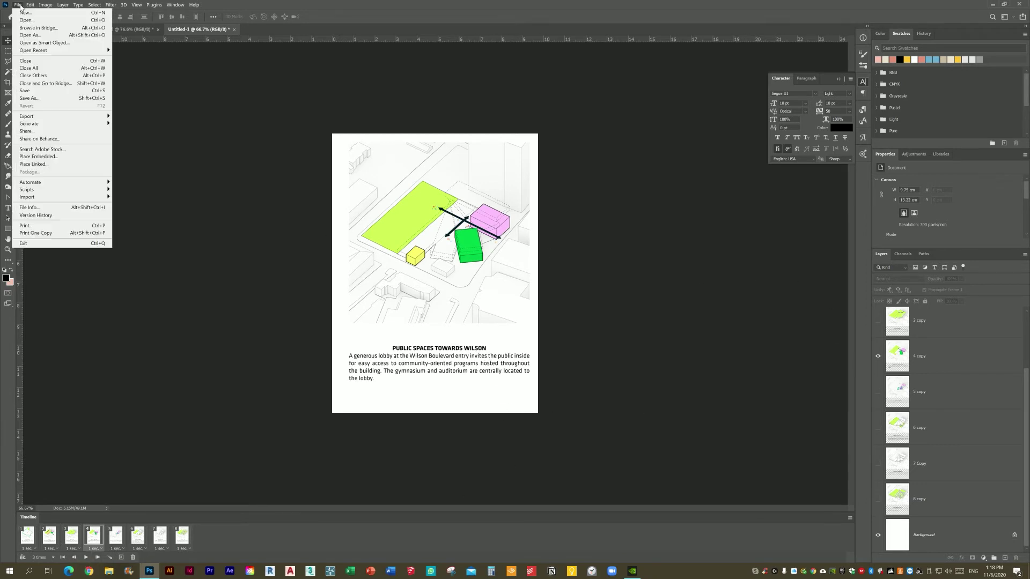
pyautogui.moveTo(32, 116)
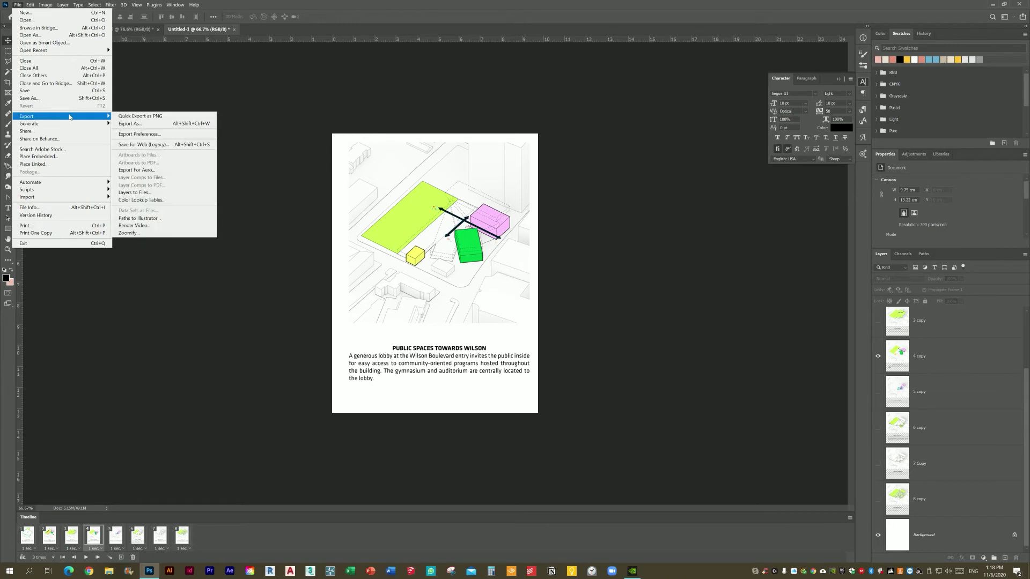
pyautogui.click(161, 145)
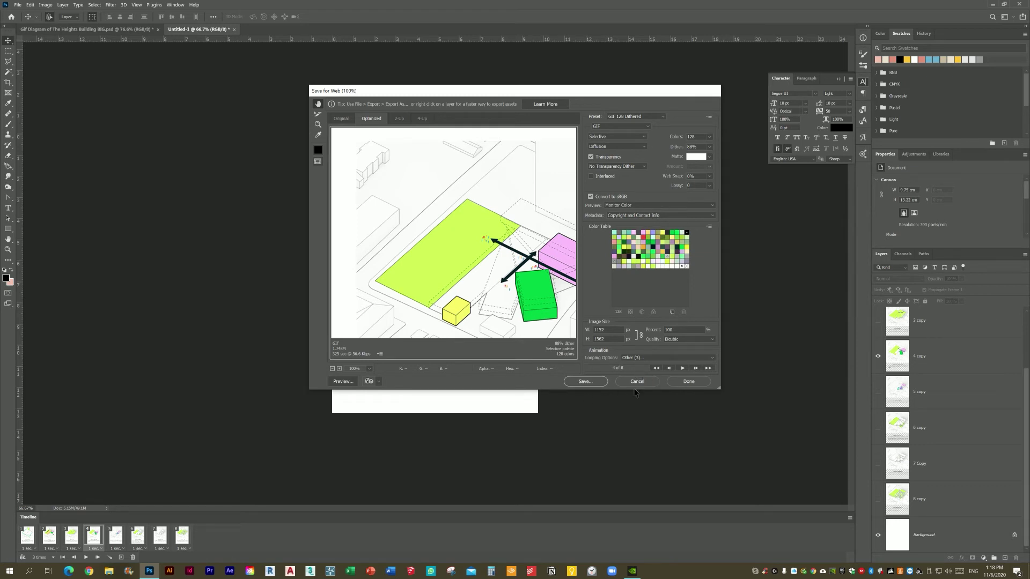
pyautogui.click(585, 382)
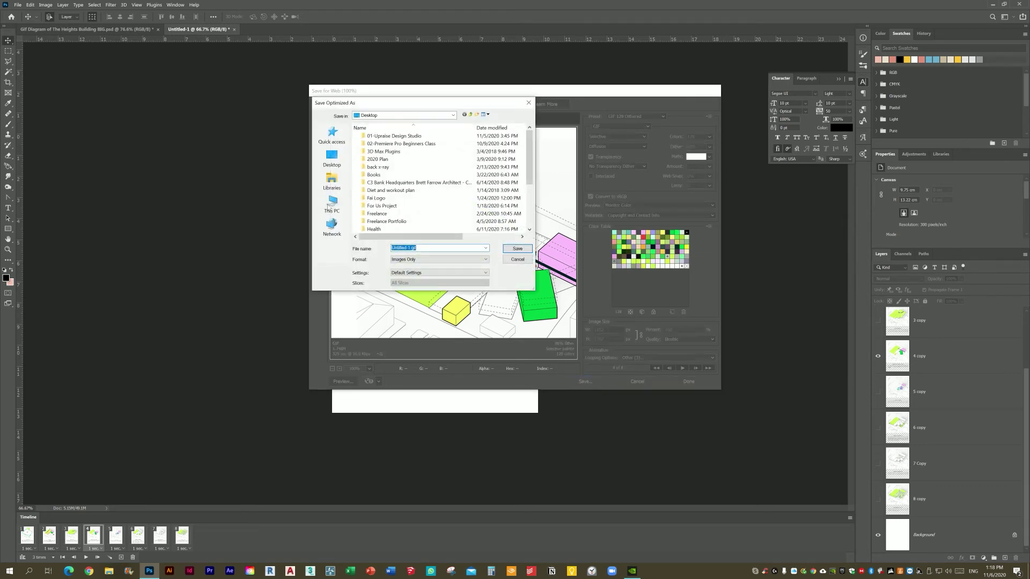
pyautogui.click(429, 116)
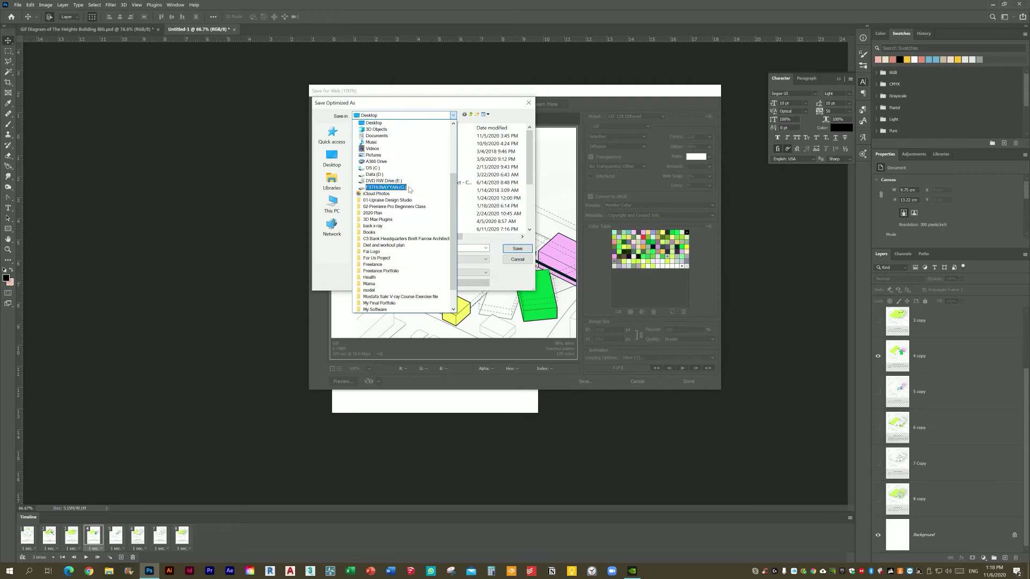
pyautogui.click(402, 202)
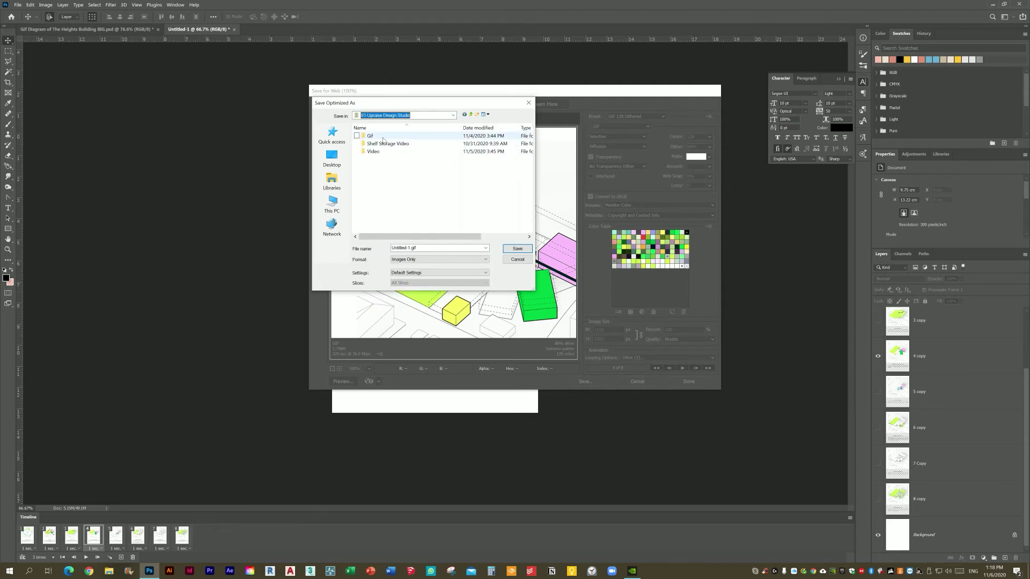
pyautogui.doubleClick(382, 137)
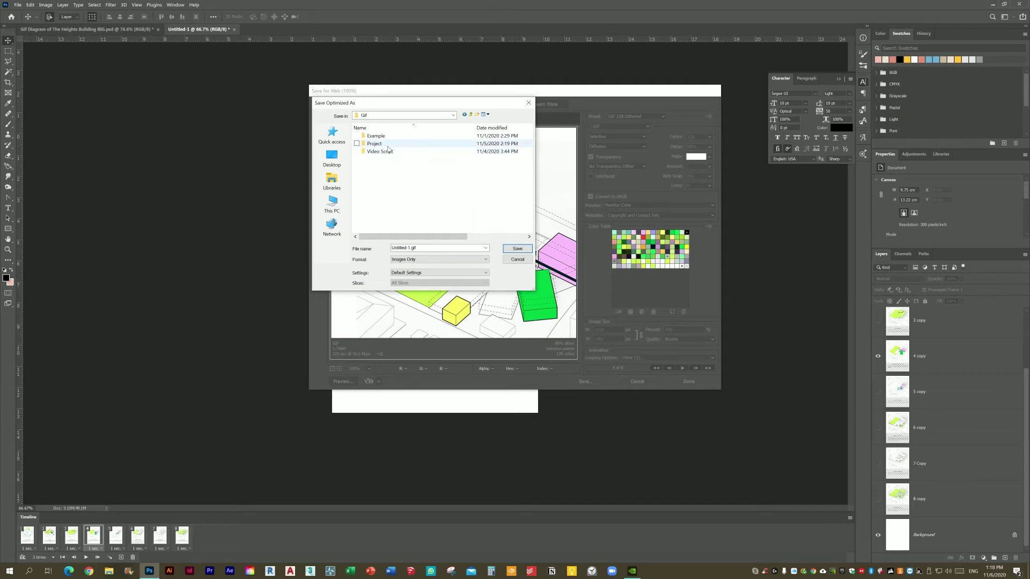
pyautogui.doubleClick(388, 147)
pyautogui.doubleClick(380, 142)
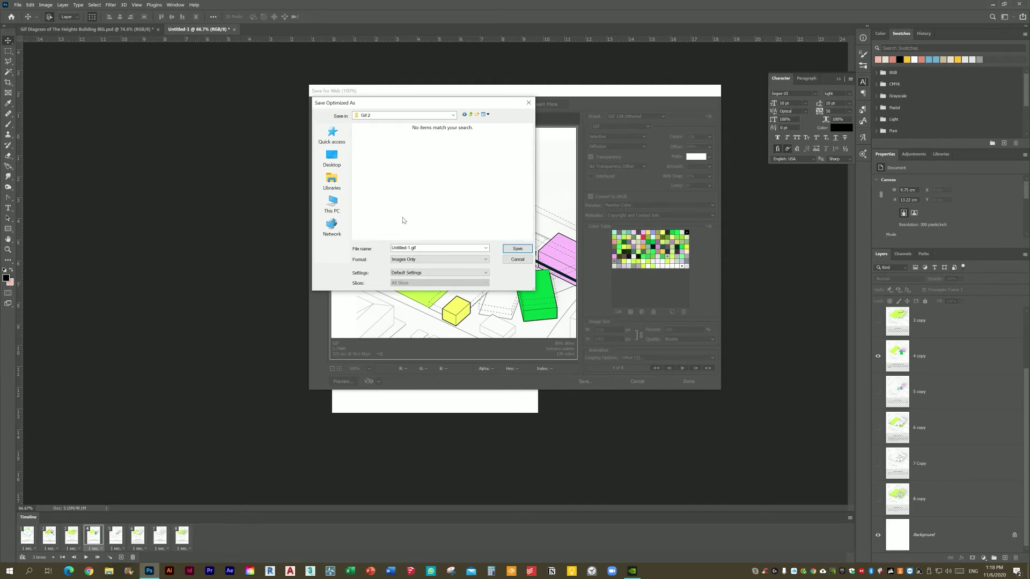
# Name the exported animation Gif and save it.
pyautogui.click(400, 248)
pyautogui.click(400, 247)
pyautogui.doubleClick(400, 248)
pyautogui.write('Gif')
pyautogui.press('Return')
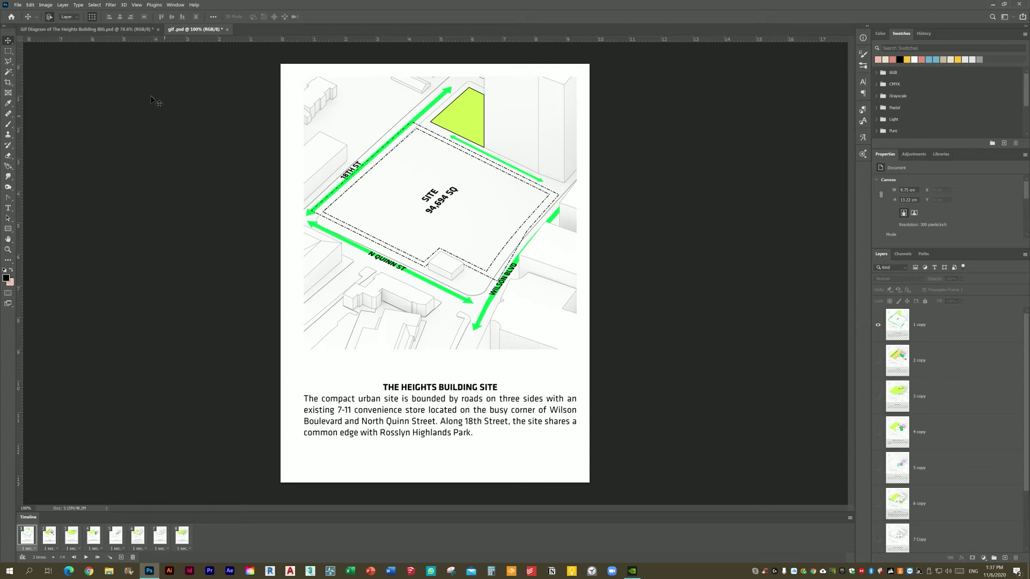
# Save a separate PSD copy of the document as "gif with audio" with maximized compatibility.
pyautogui.click(17, 4)
pyautogui.click(37, 101)
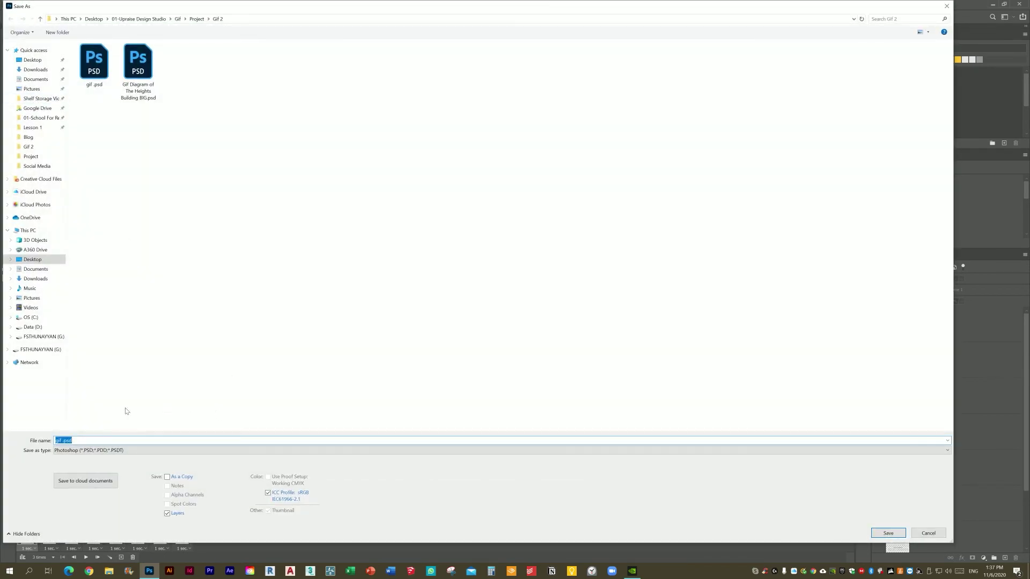
pyautogui.click(63, 442)
pyautogui.write('with audio')
pyautogui.press('Return')
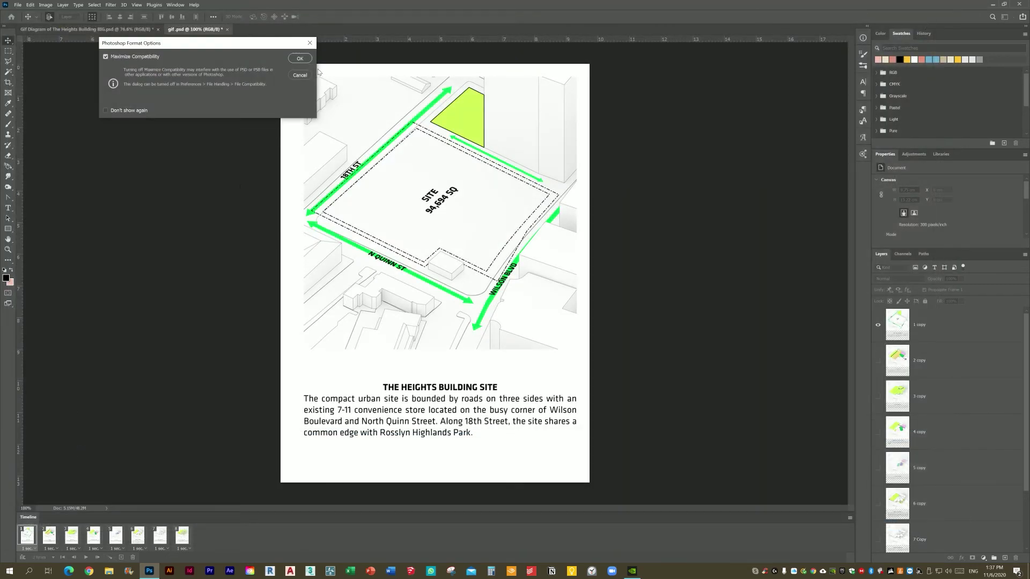
pyautogui.press('Return')
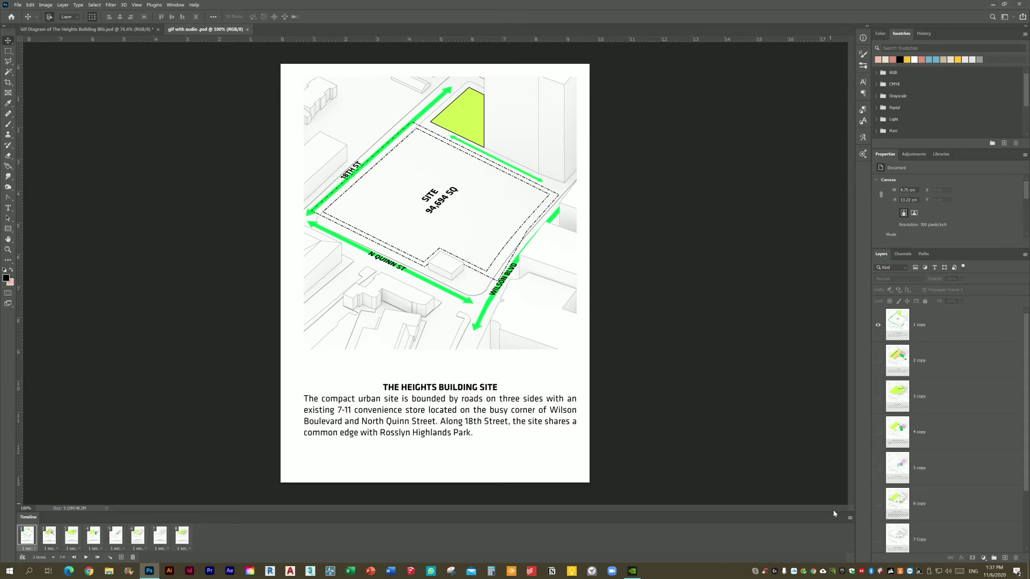
# Convert the frame animation to a video timeline and enlarge the timeline so all layer tracks and the audio track show.
pyautogui.click(850, 518)
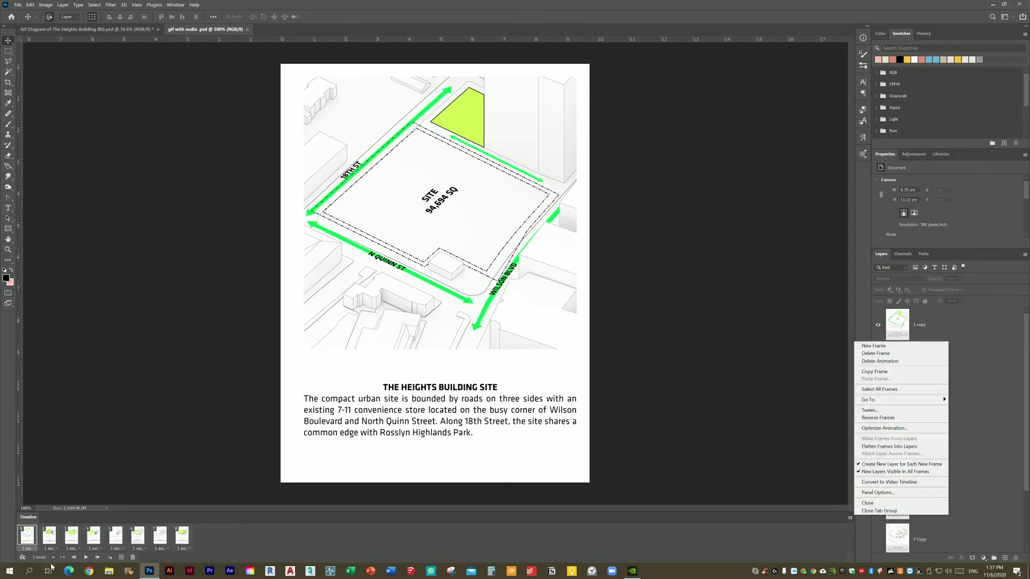
pyautogui.click(23, 559)
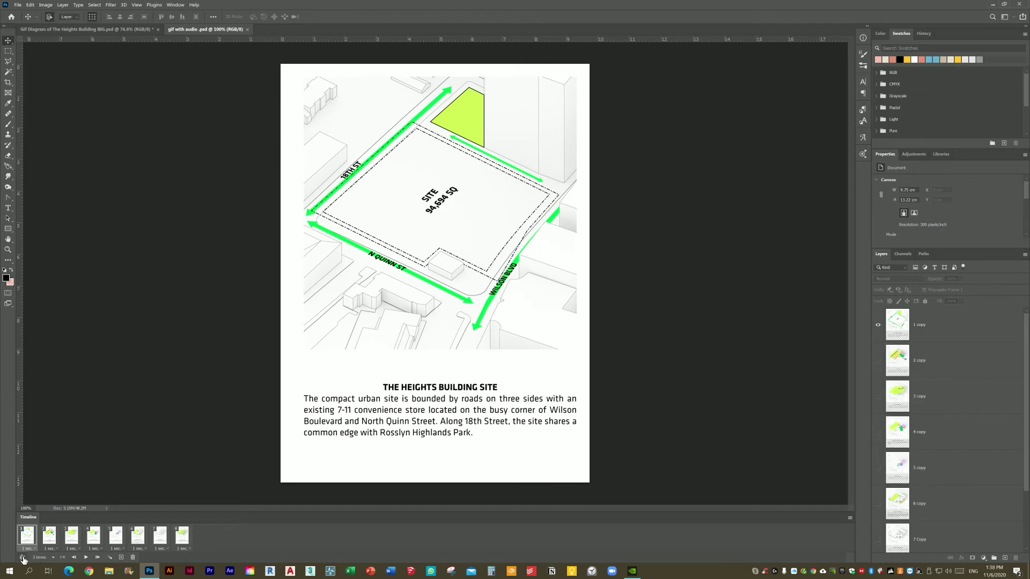
pyautogui.click(24, 559)
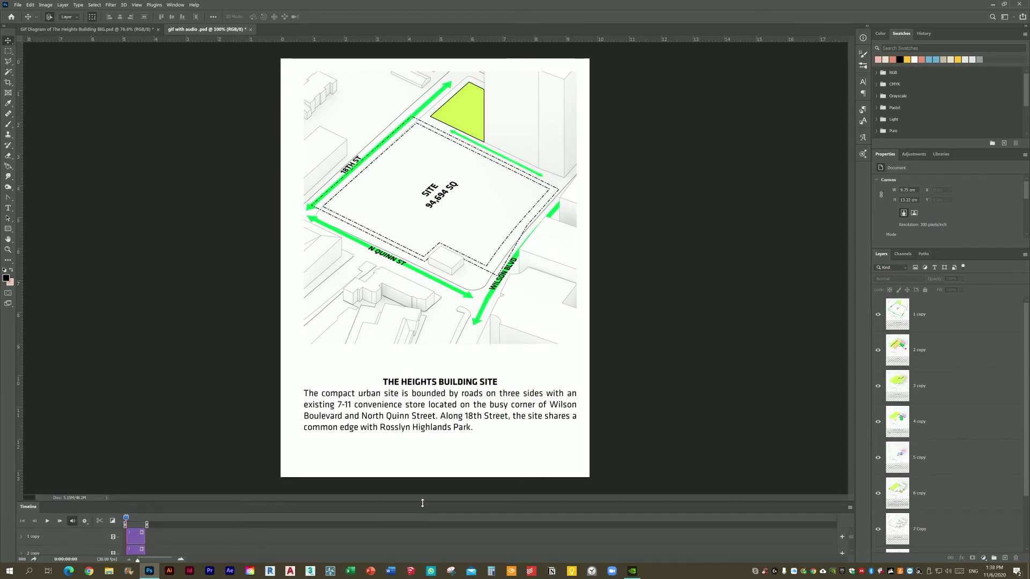
pyautogui.moveTo(422, 502); pyautogui.dragTo(434, 373)
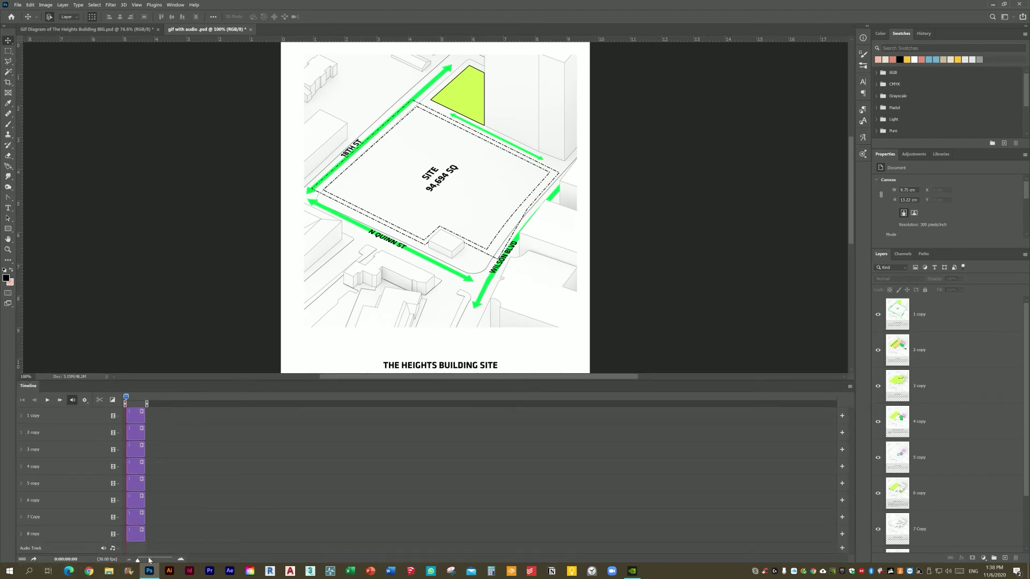
pyautogui.moveTo(141, 560); pyautogui.dragTo(150, 559)
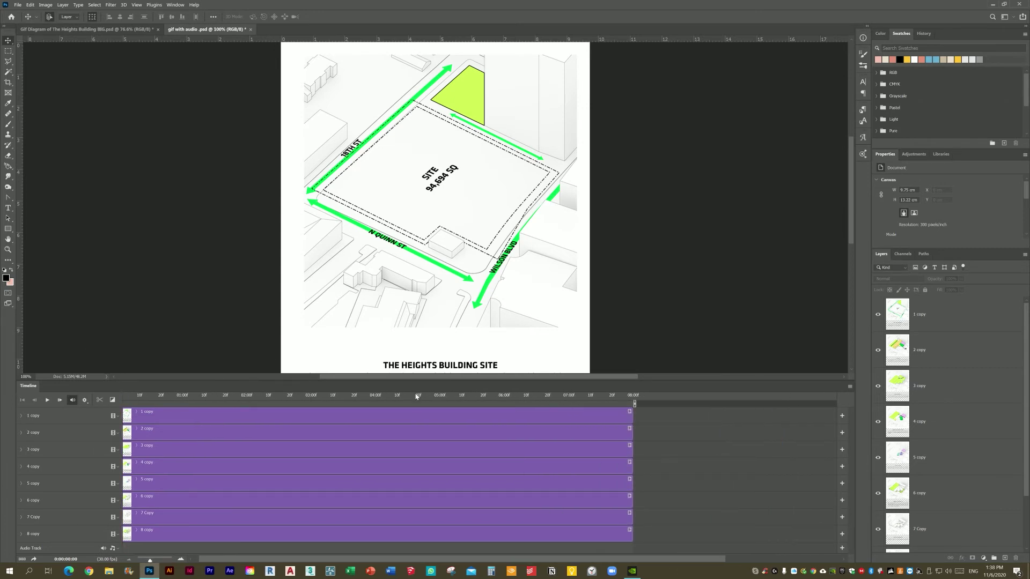
pyautogui.moveTo(420, 380); pyautogui.dragTo(415, 350)
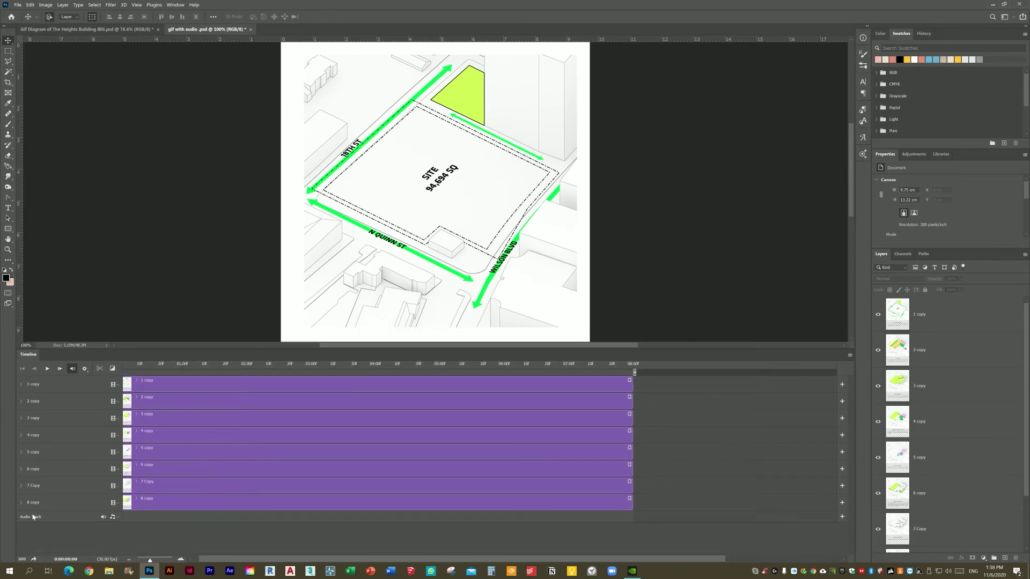
# Create a second audio track and add ES_Pc Mouse Click 1 - SFX Producer.mp3 to the first audio track.
pyautogui.click(119, 518)
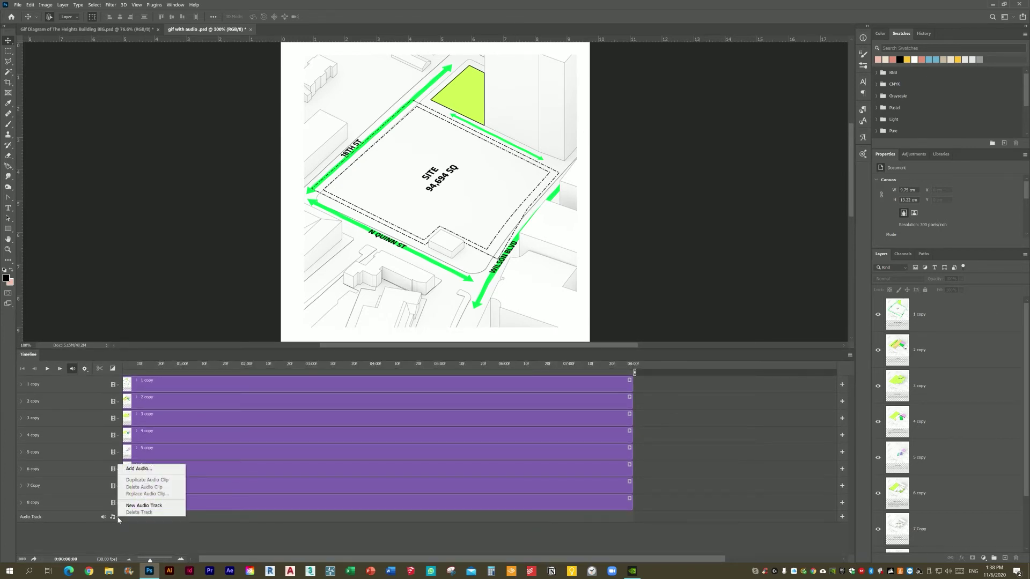
pyautogui.click(144, 506)
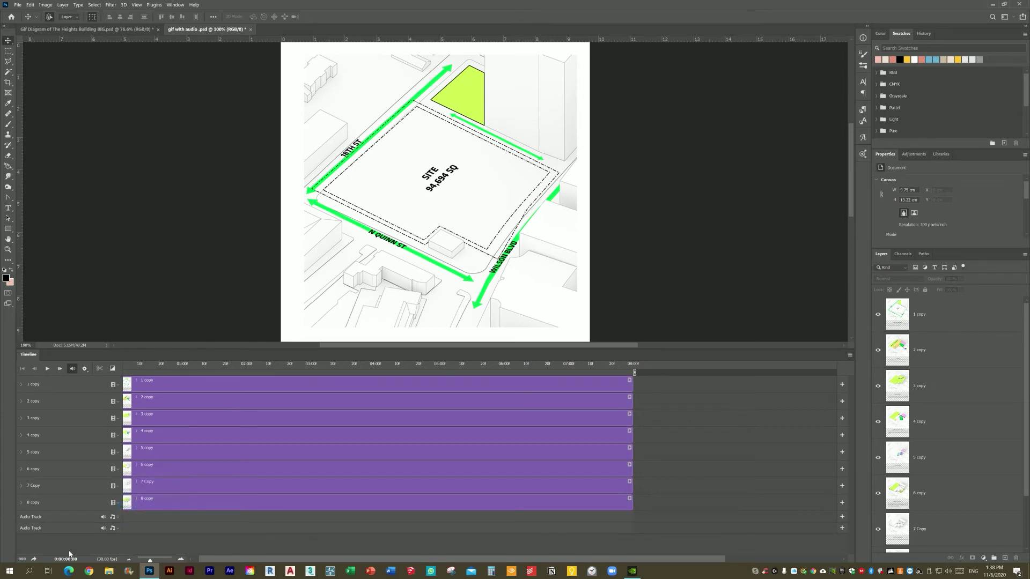
pyautogui.click(119, 518)
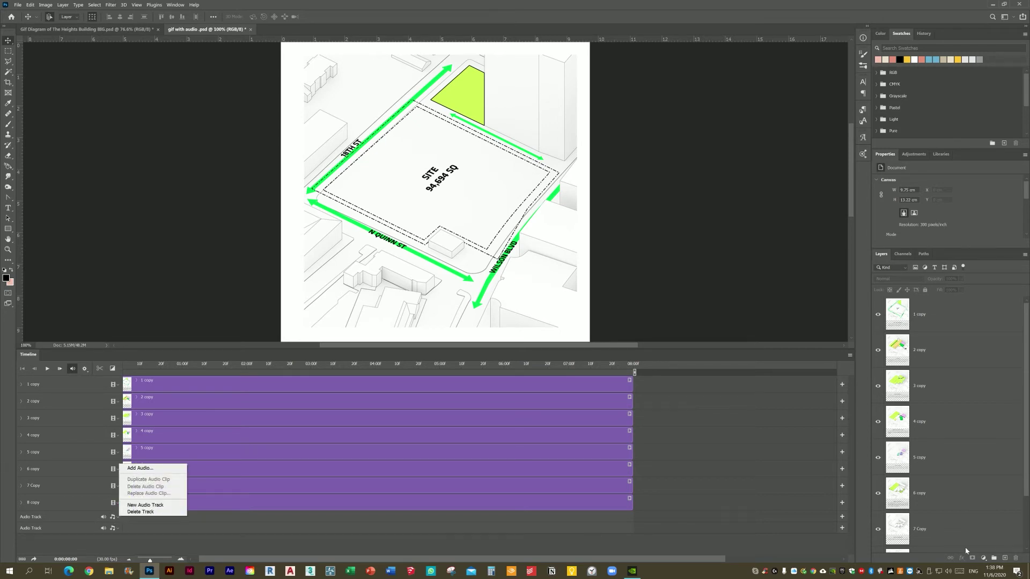
pyautogui.click(840, 519)
pyautogui.click(841, 517)
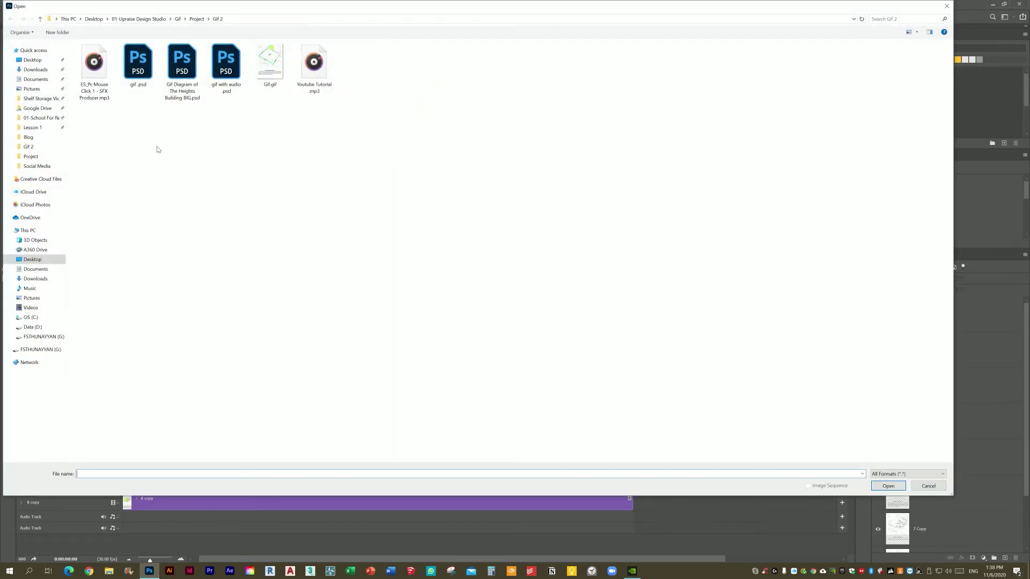
pyautogui.doubleClick(105, 68)
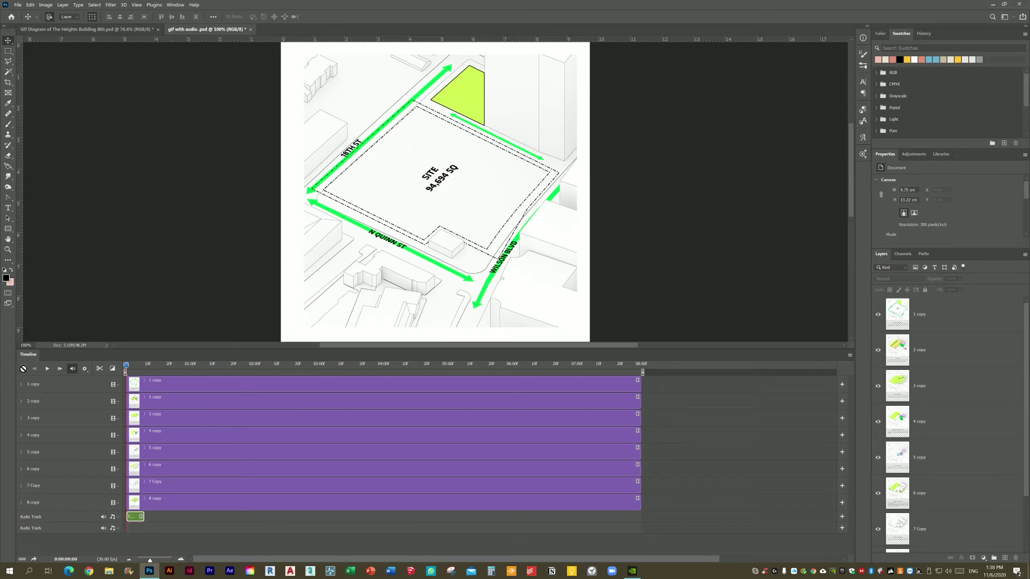
# Preview the click sound, duplicate its audio clip and place the copy at the one-second mark where the second diagram appears.
pyautogui.click(47, 369)
pyautogui.click(47, 369)
pyautogui.click(191, 369)
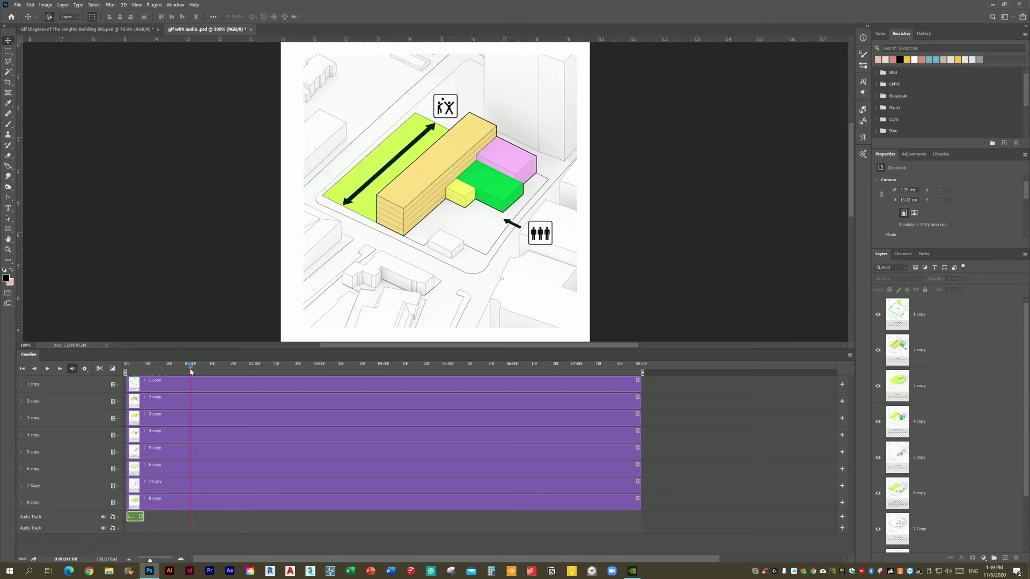
pyautogui.click(119, 518)
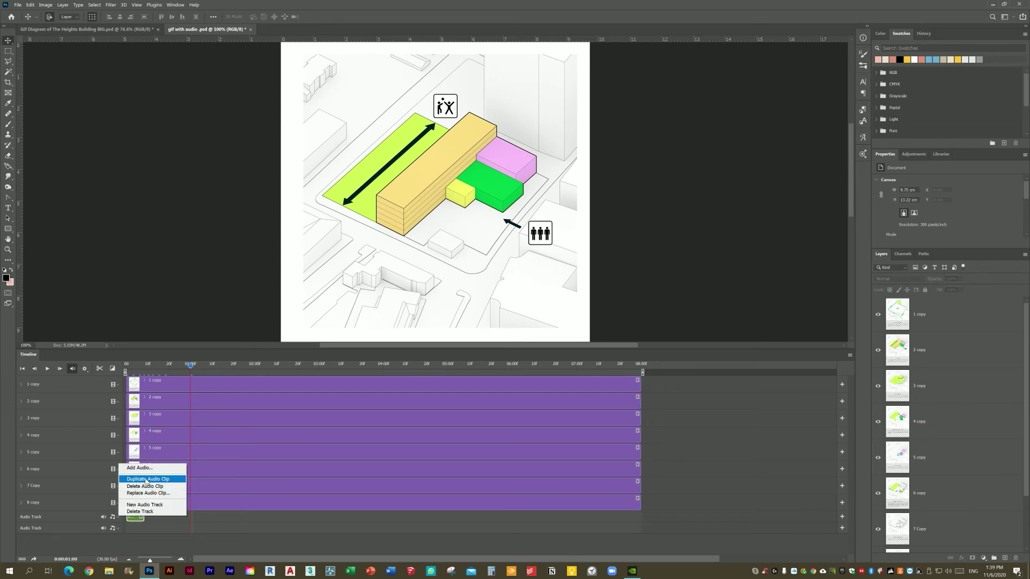
pyautogui.click(146, 479)
pyautogui.moveTo(155, 516); pyautogui.dragTo(195, 518)
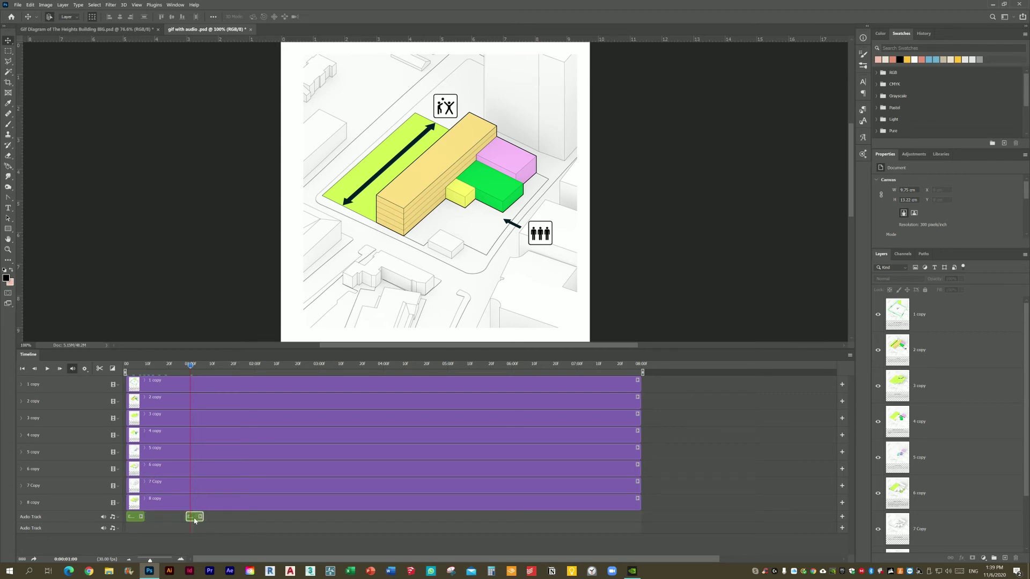
pyautogui.click(168, 366)
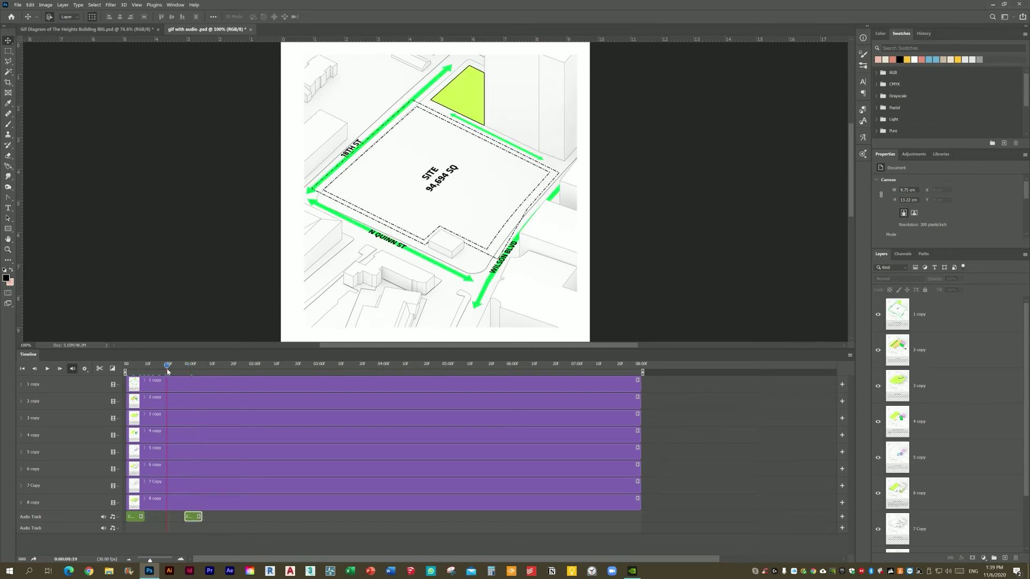
pyautogui.click(191, 365)
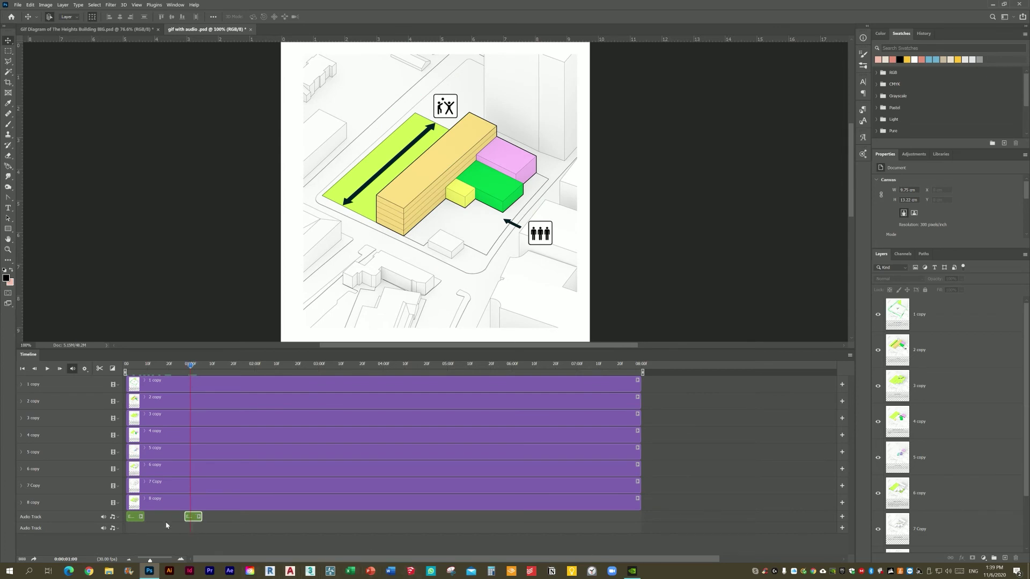
# Create six more duplicates of the click sound clip and move the last one to the seven-second mark.
pyautogui.click(118, 517)
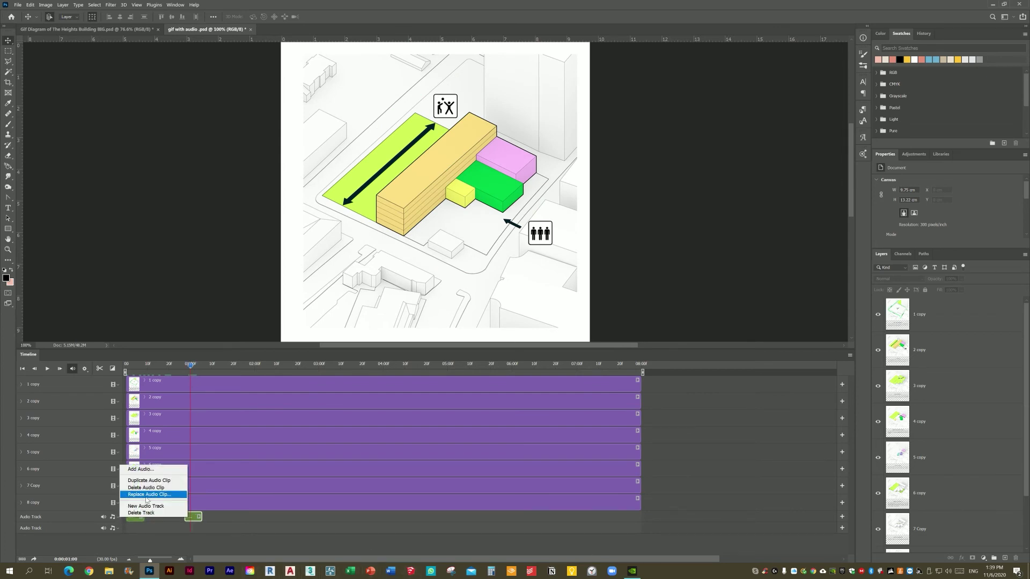
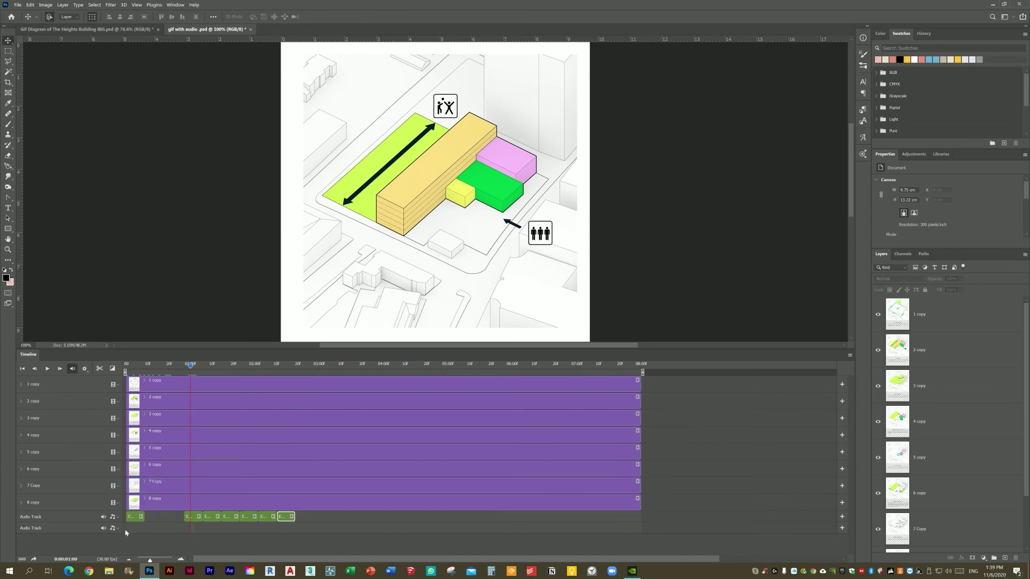
pyautogui.click(147, 479)
pyautogui.moveTo(303, 516); pyautogui.dragTo(582, 517)
pyautogui.click(577, 366)
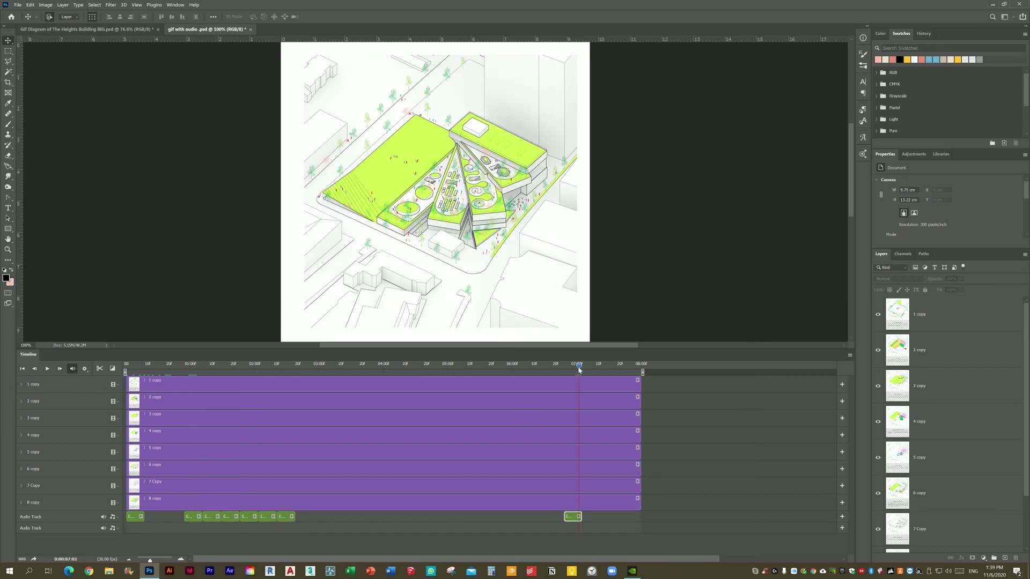
# Move the next three click sound clips to the six-, five- and four-second marks, matching each diagram change.
pyautogui.click(513, 366)
pyautogui.moveTo(292, 517); pyautogui.dragTo(521, 517)
pyautogui.click(448, 368)
pyautogui.moveTo(270, 522); pyautogui.dragTo(448, 517)
pyautogui.click(384, 366)
pyautogui.moveTo(250, 516); pyautogui.dragTo(385, 517)
# Align the remaining click sound clips with the three- and two-second diagram changes and return the playhead to the start.
pyautogui.click(317, 364)
pyautogui.moveTo(228, 517); pyautogui.dragTo(321, 519)
pyautogui.click(319, 366)
pyautogui.click(387, 517)
pyautogui.click(231, 365)
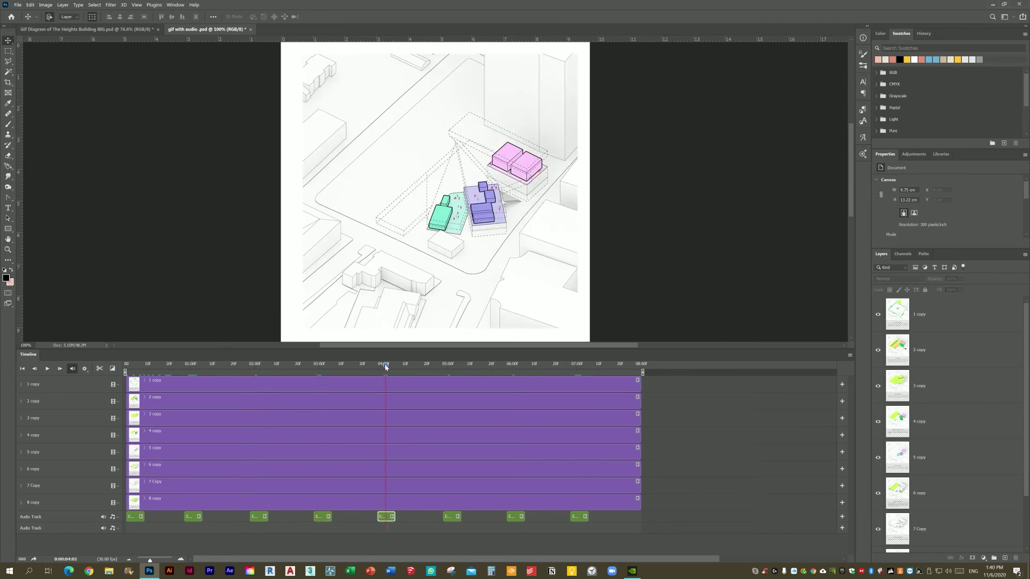
pyautogui.click(126, 365)
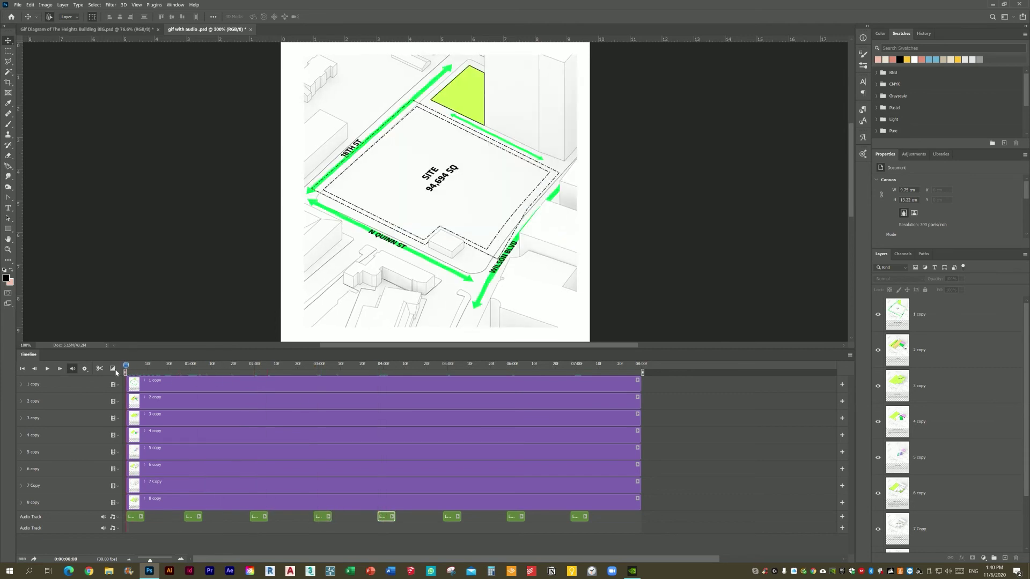
# Play the timeline with its click sounds and add the Youtube Tutorial audio file to the empty second audio track.
pyautogui.click(47, 368)
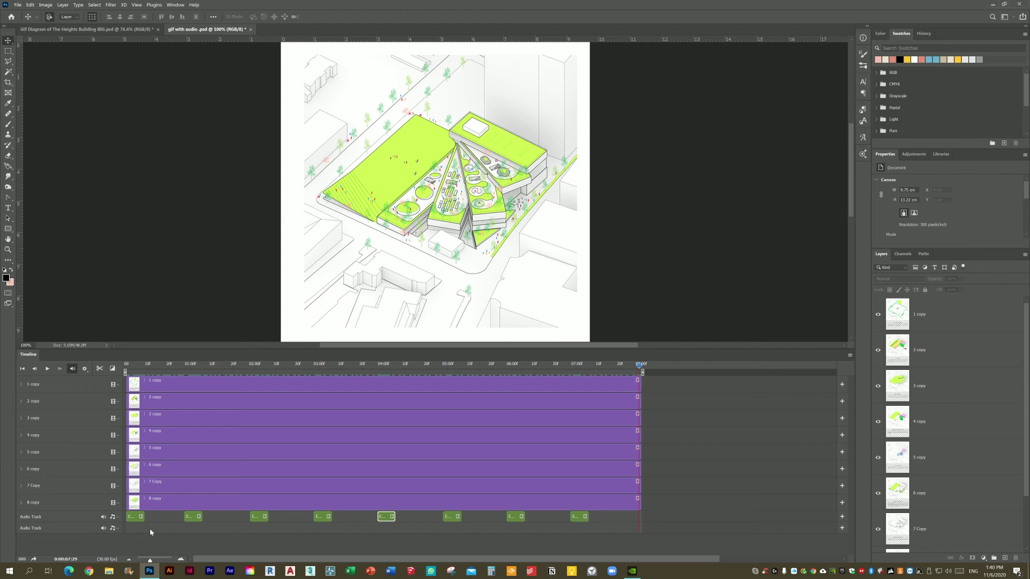
pyautogui.rightClick(121, 528)
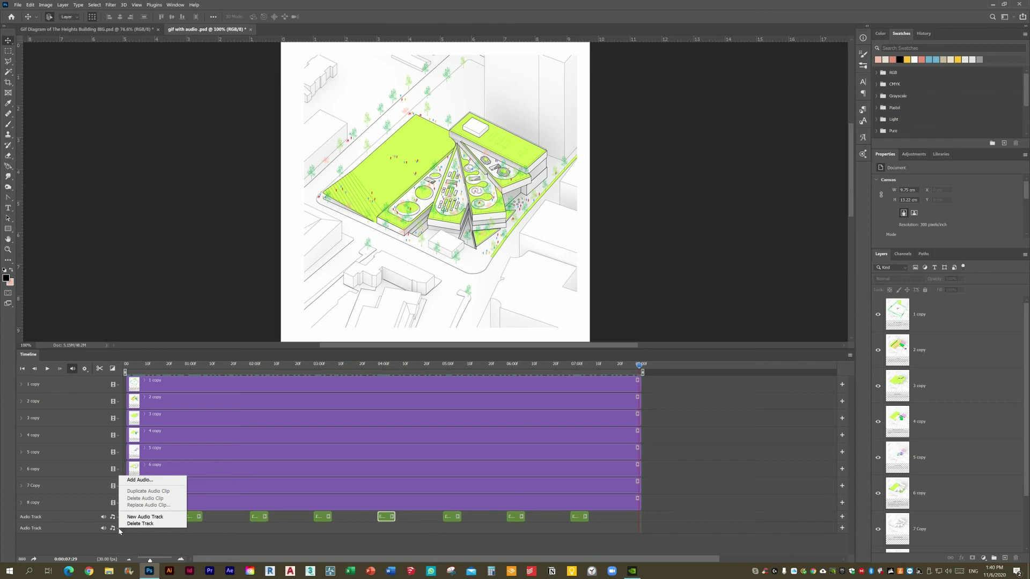
pyautogui.click(139, 480)
pyautogui.doubleClick(315, 95)
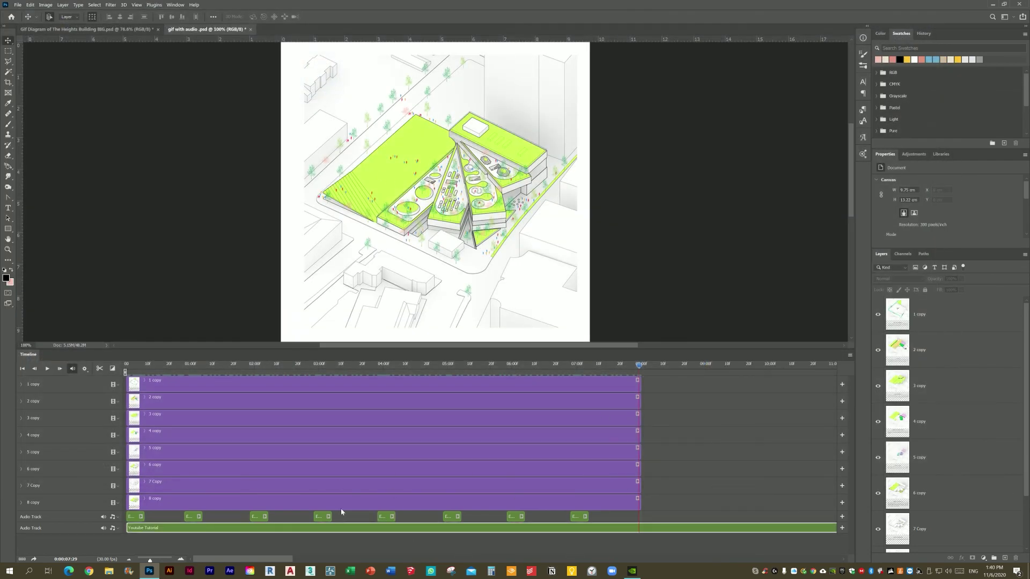
# Trim the Youtube Tutorial audio clip so it ends with the diagram layers at the eight-second mark.
pyautogui.moveTo(280, 558); pyautogui.dragTo(245, 565)
pyautogui.moveTo(150, 560); pyautogui.dragTo(142, 560)
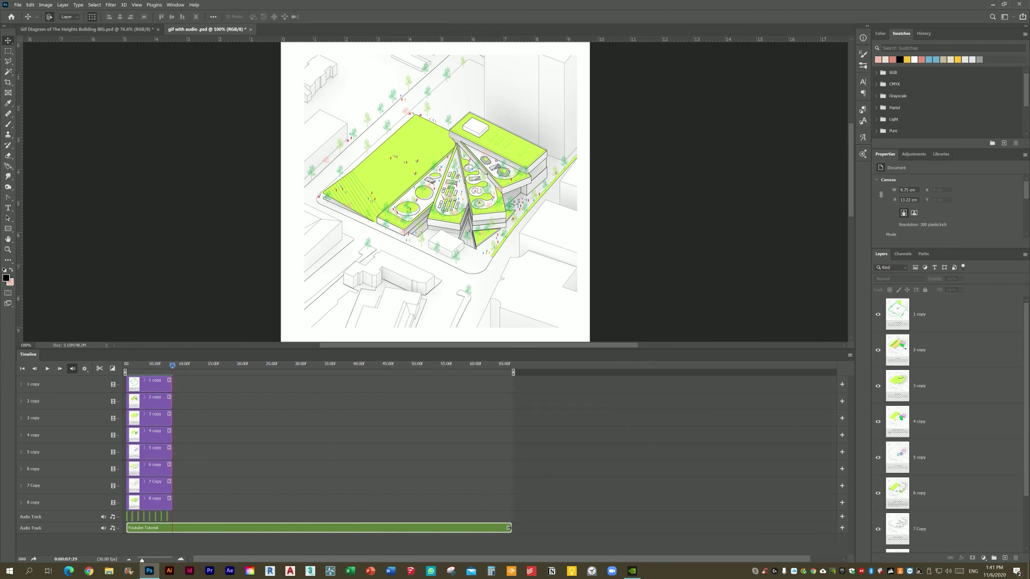
pyautogui.moveTo(509, 528); pyautogui.dragTo(171, 449)
pyautogui.moveTo(140, 560); pyautogui.dragTo(158, 559)
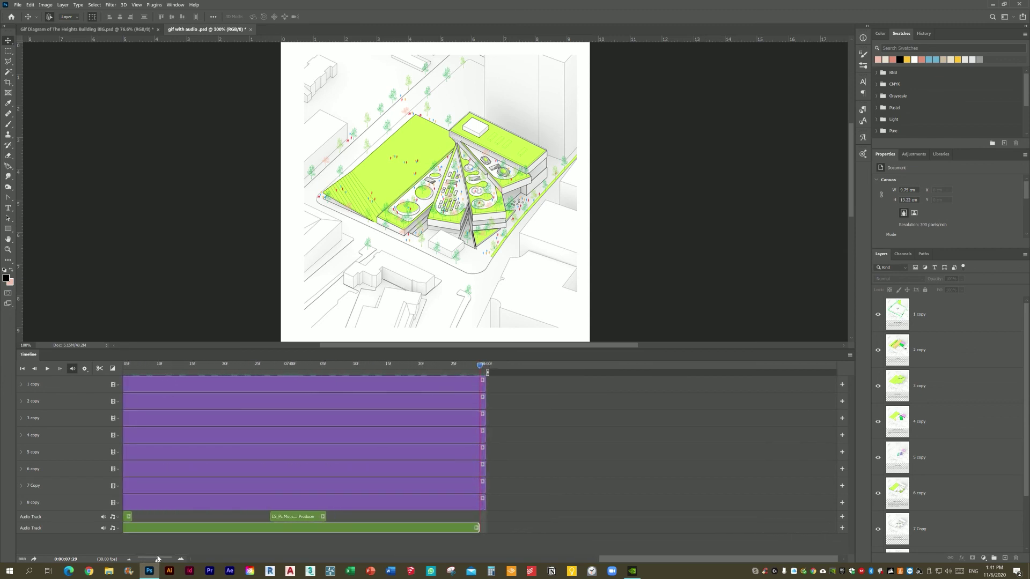
pyautogui.moveTo(478, 527); pyautogui.dragTo(484, 527)
# Mute the click sound track and play the last part of the timeline to hear the music's ending.
pyautogui.click(421, 370)
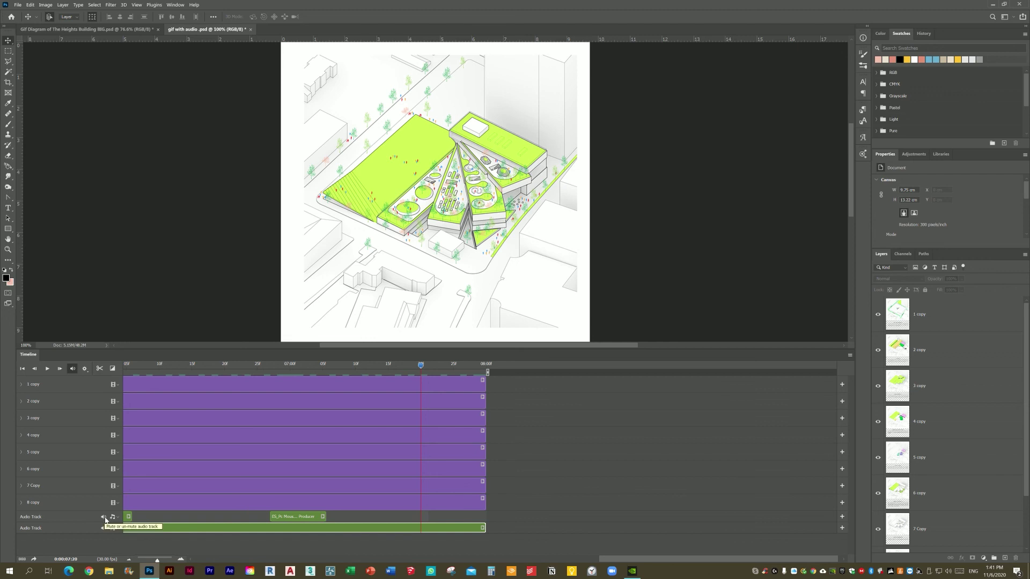
pyautogui.click(104, 517)
pyautogui.click(355, 370)
pyautogui.click(48, 370)
# Set the music clip's fade-out to 1 second, adjust its volume slightly and move the playhead back to about the six-second mark.
pyautogui.click(483, 527)
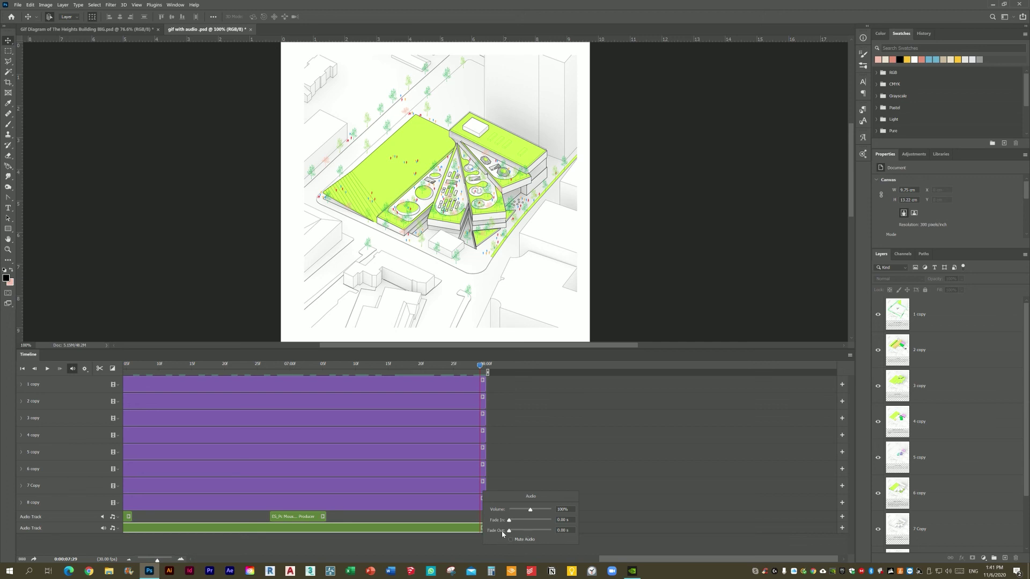
pyautogui.moveTo(510, 532); pyautogui.dragTo(514, 531)
pyautogui.write('1')
pyautogui.moveTo(529, 511); pyautogui.dragTo(528, 512)
pyautogui.click(139, 365)
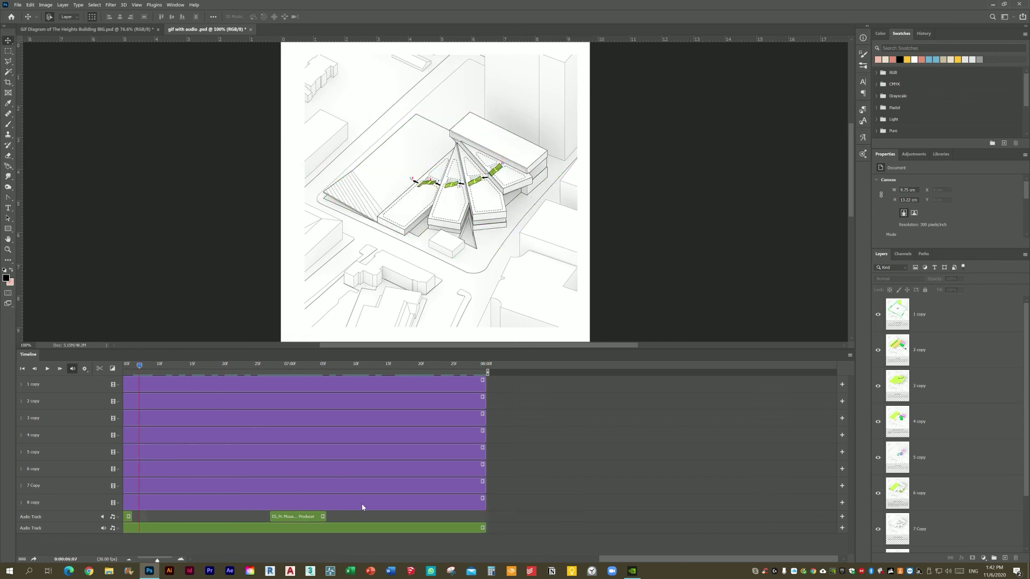
pyautogui.moveTo(604, 560); pyautogui.dragTo(232, 548)
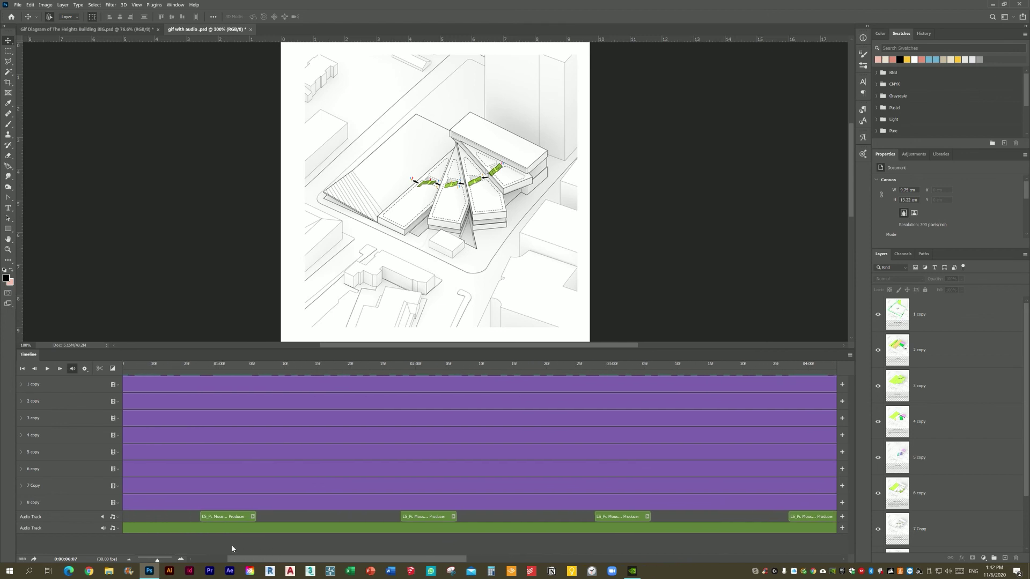
pyautogui.click(18, 5)
pyautogui.moveTo(24, 118)
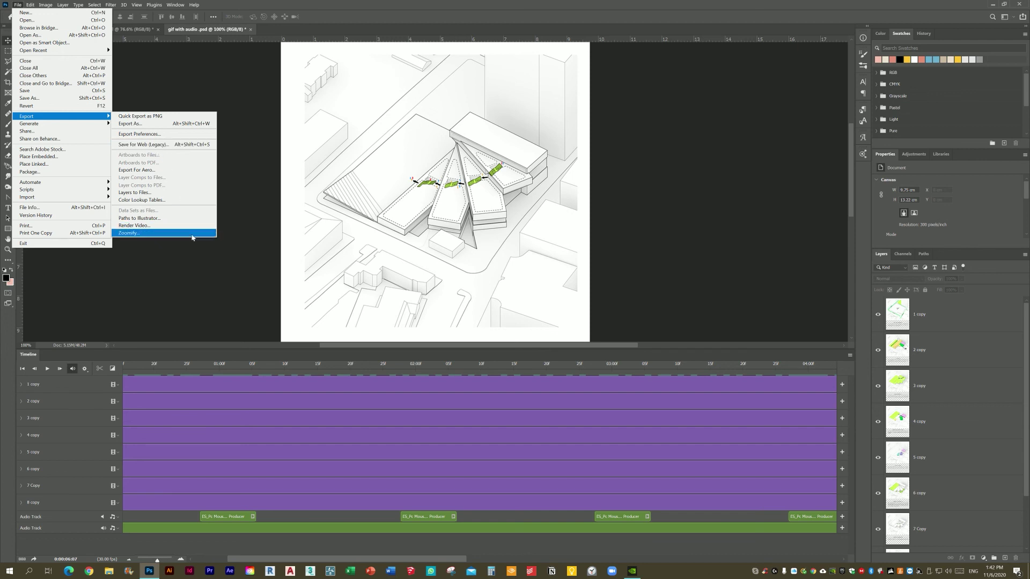
pyautogui.click(174, 338)
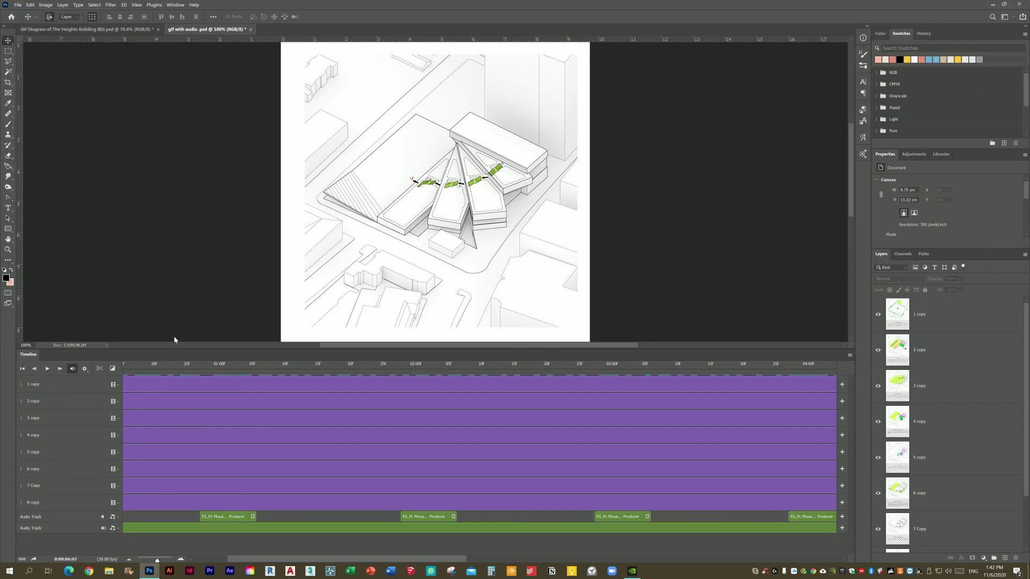